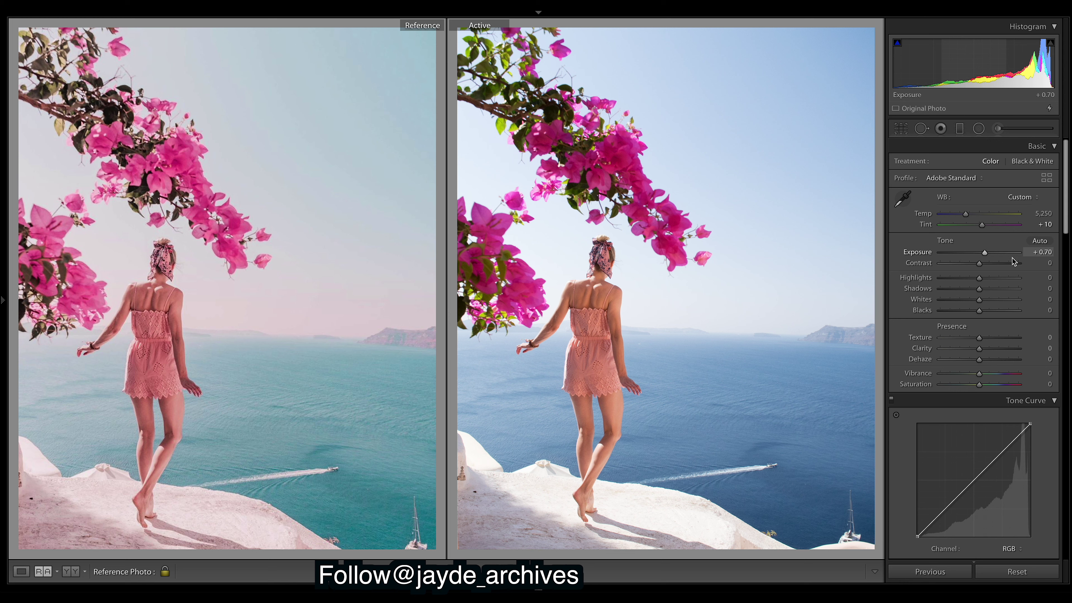
# Step: Set the photo's contrast to +92 and both highlights and whites to -100
pyautogui.moveTo(1012, 261); pyautogui.dragTo(1017, 262)
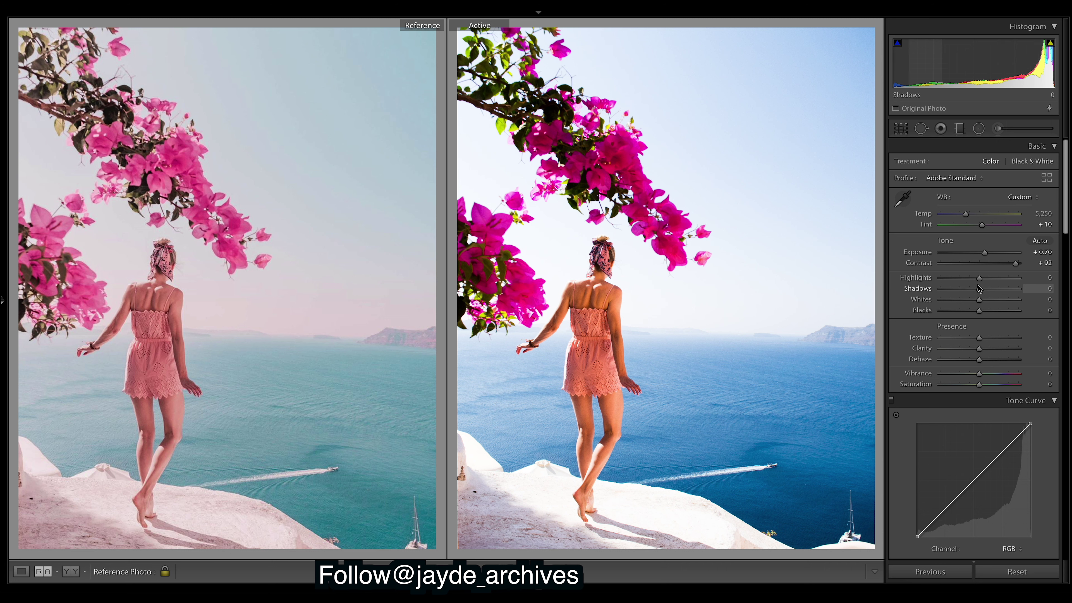
pyautogui.moveTo(972, 277); pyautogui.dragTo(939, 277)
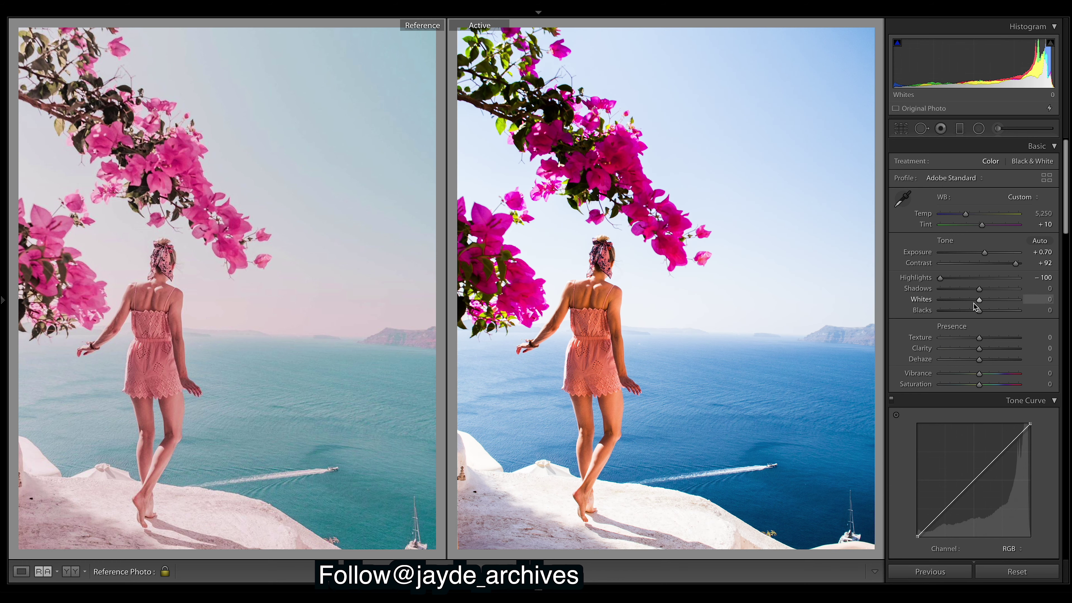
pyautogui.moveTo(980, 300); pyautogui.dragTo(909, 298)
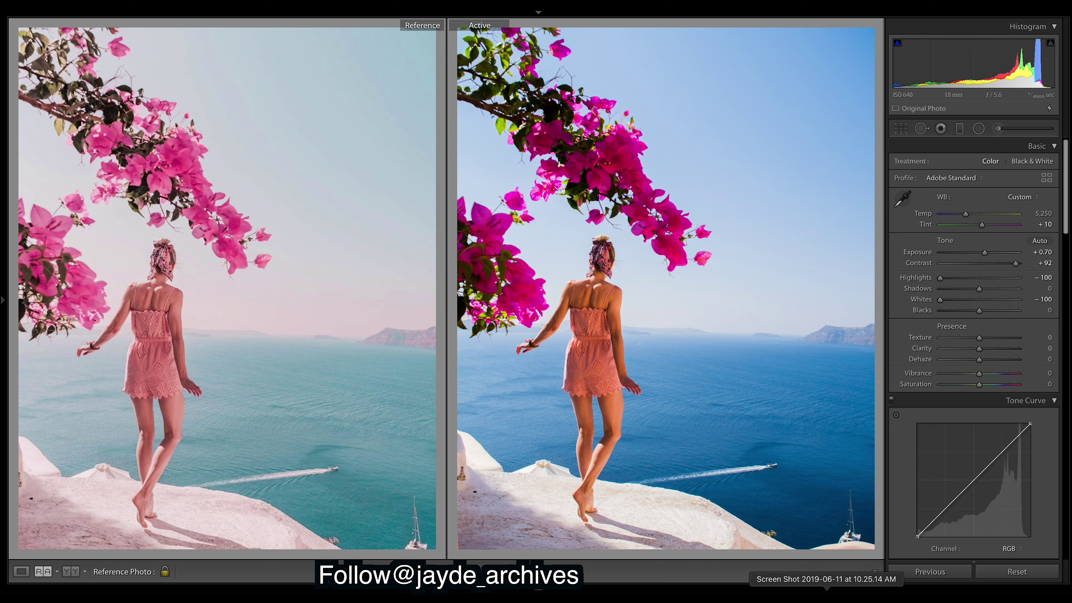
# Step: Raise the shadows to +92 and the blacks to +60
pyautogui.moveTo(979, 289); pyautogui.dragTo(1012, 289)
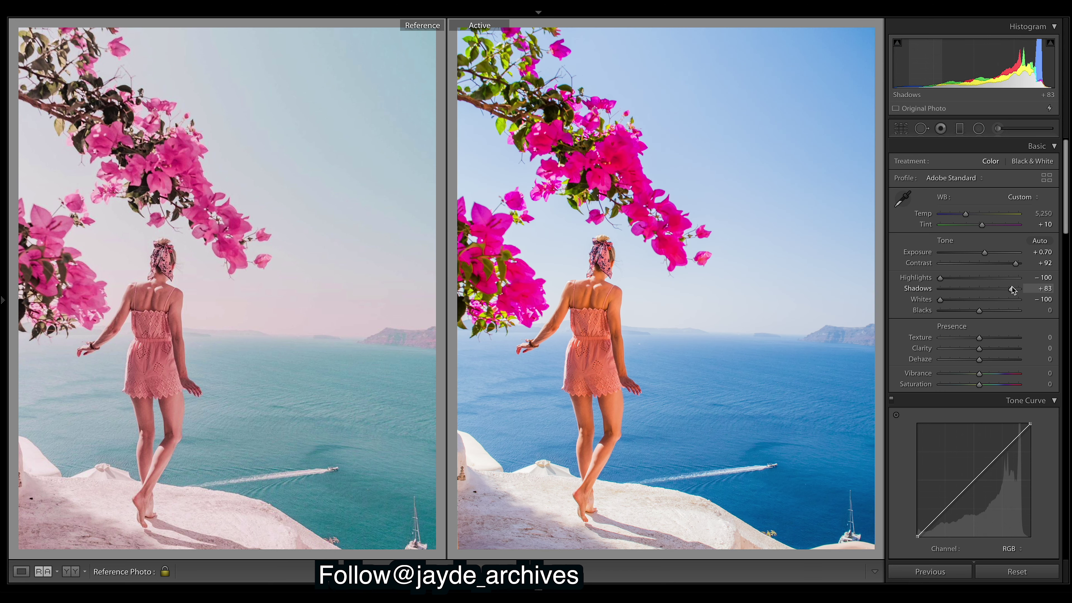
pyautogui.moveTo(1014, 292); pyautogui.dragTo(1015, 291)
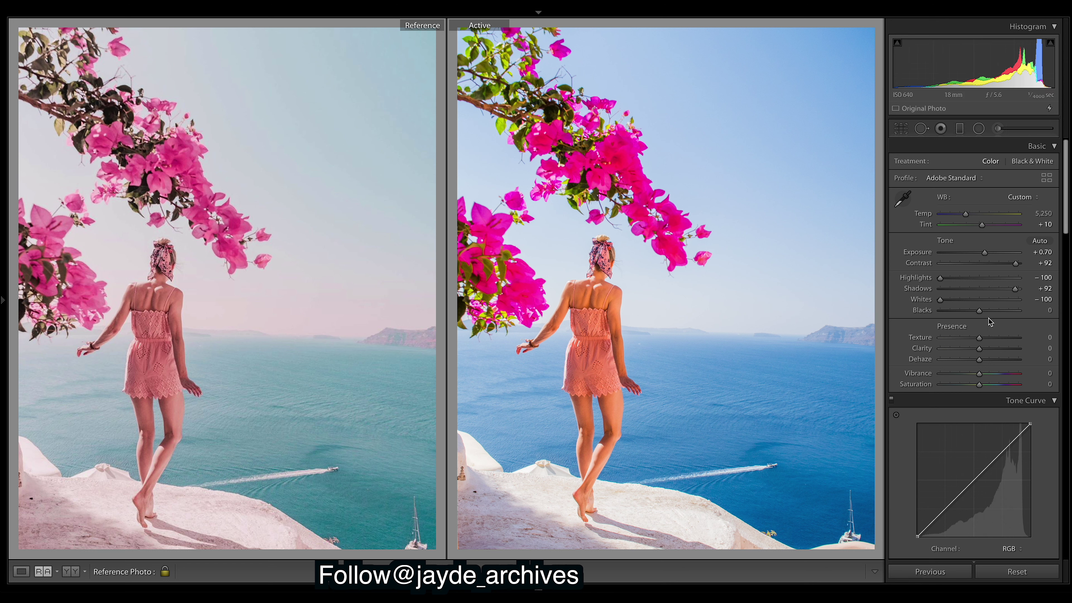
pyautogui.click(988, 311)
pyautogui.moveTo(988, 311); pyautogui.dragTo(995, 313)
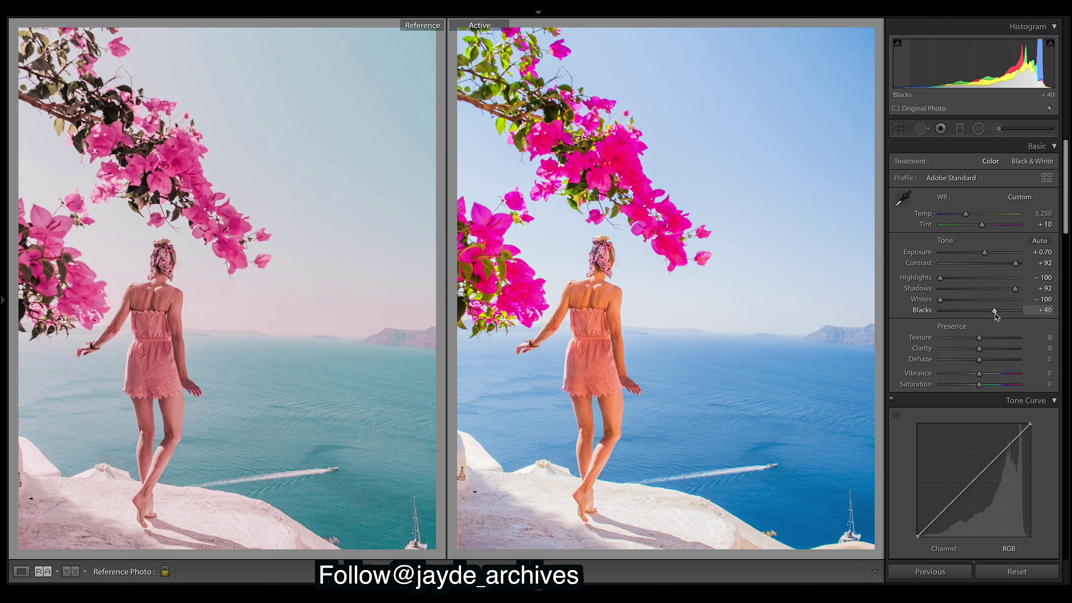
pyautogui.moveTo(997, 313); pyautogui.dragTo(1001, 313)
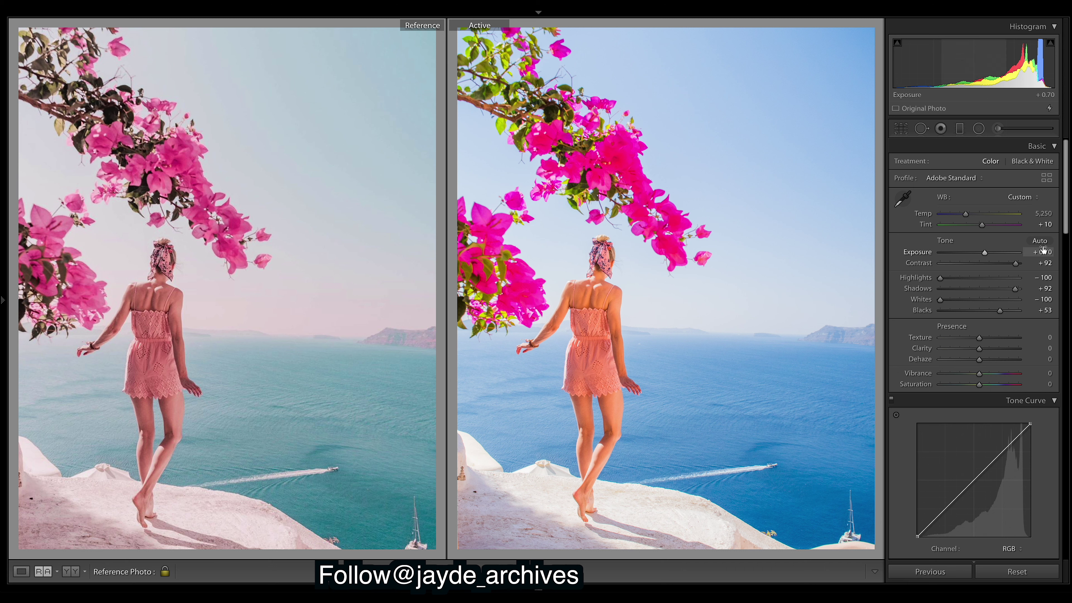
pyautogui.moveTo(1000, 310); pyautogui.dragTo(1001, 312)
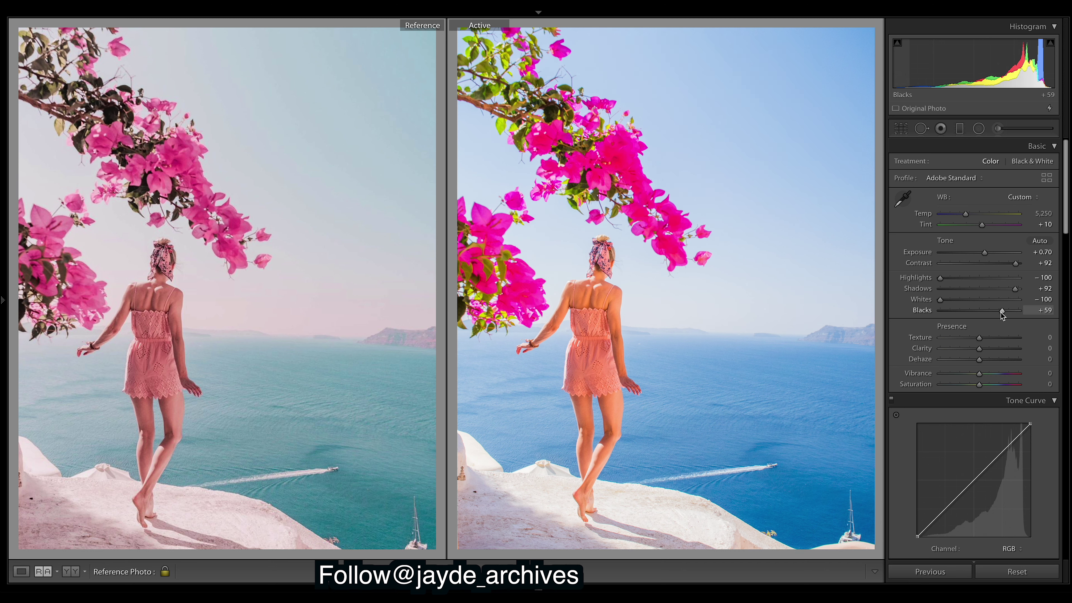
pyautogui.moveTo(1002, 315); pyautogui.dragTo(1003, 315)
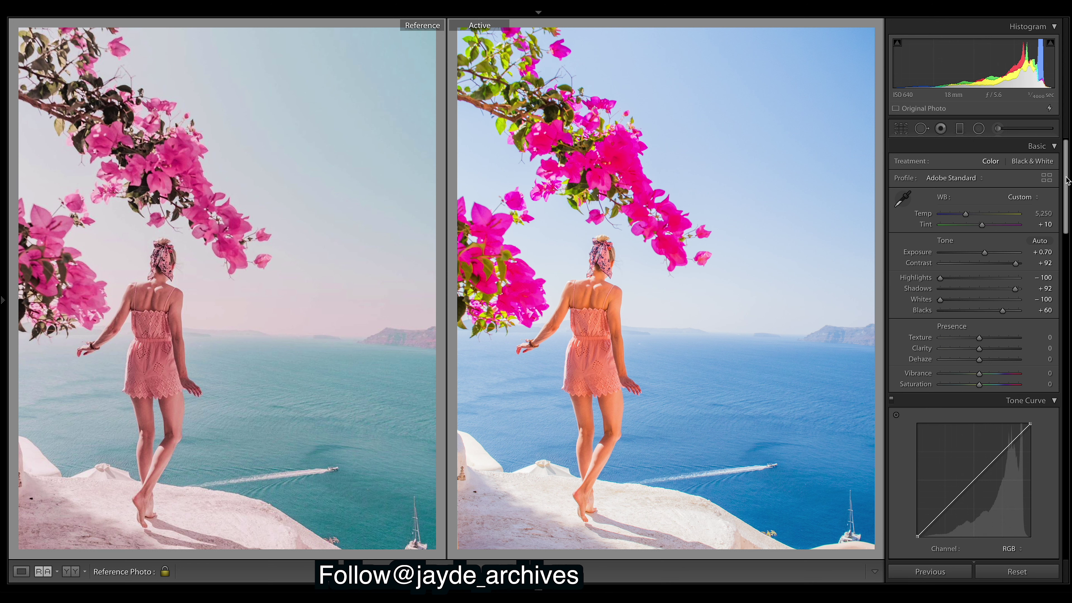
# Step: Lower the white end point of the RGB tone curve slightly and set the overall saturation to -5
pyautogui.scroll(-5, 1066, 180)
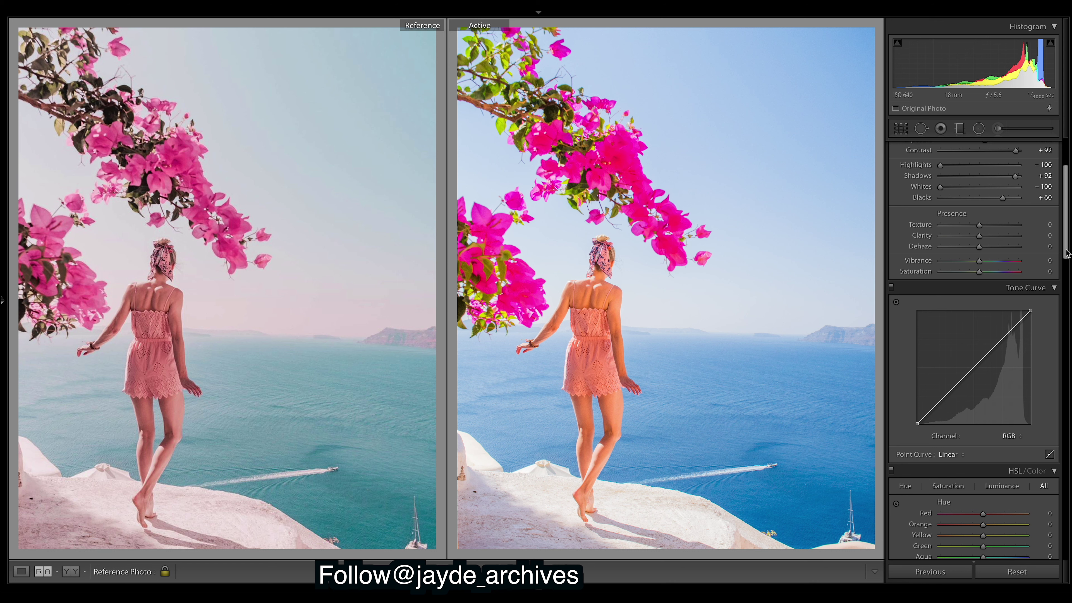
pyautogui.scroll(1, 1066, 251)
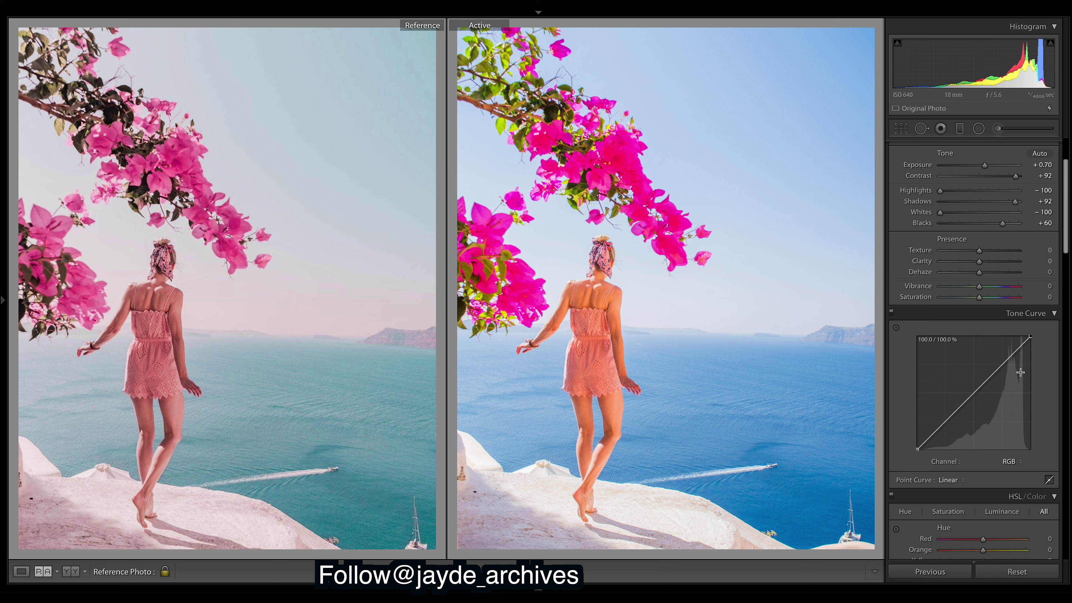
pyautogui.click(1019, 464)
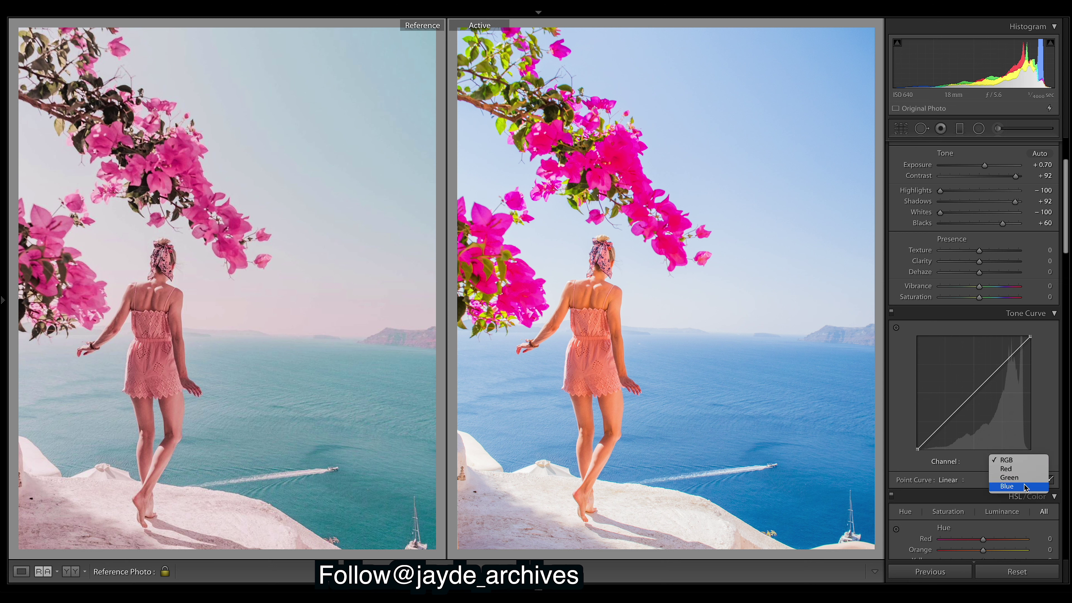
pyautogui.click(1060, 365)
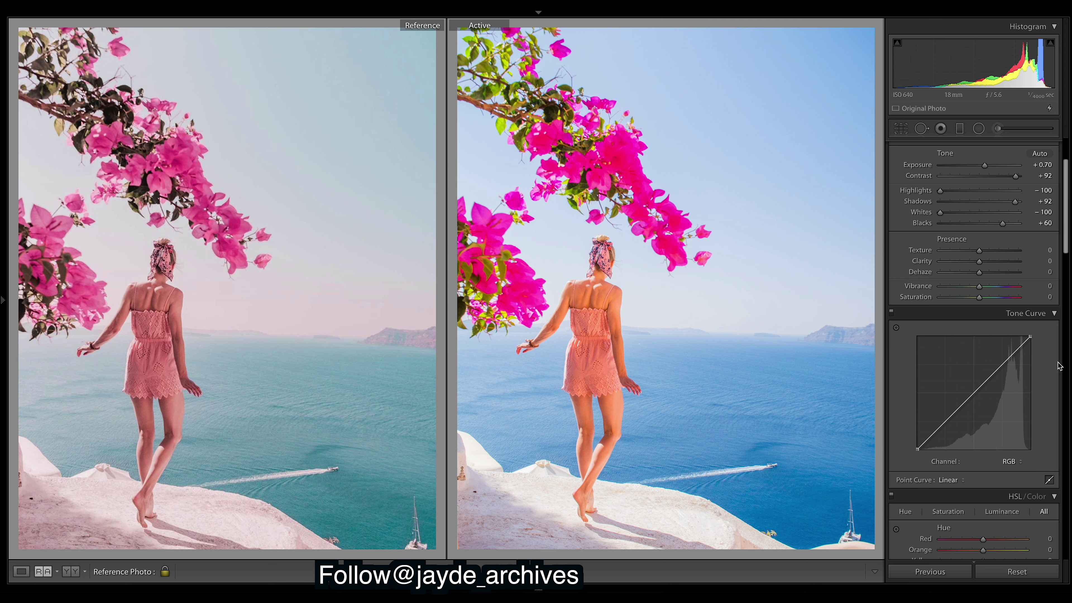
pyautogui.moveTo(1036, 338); pyautogui.dragTo(1043, 357)
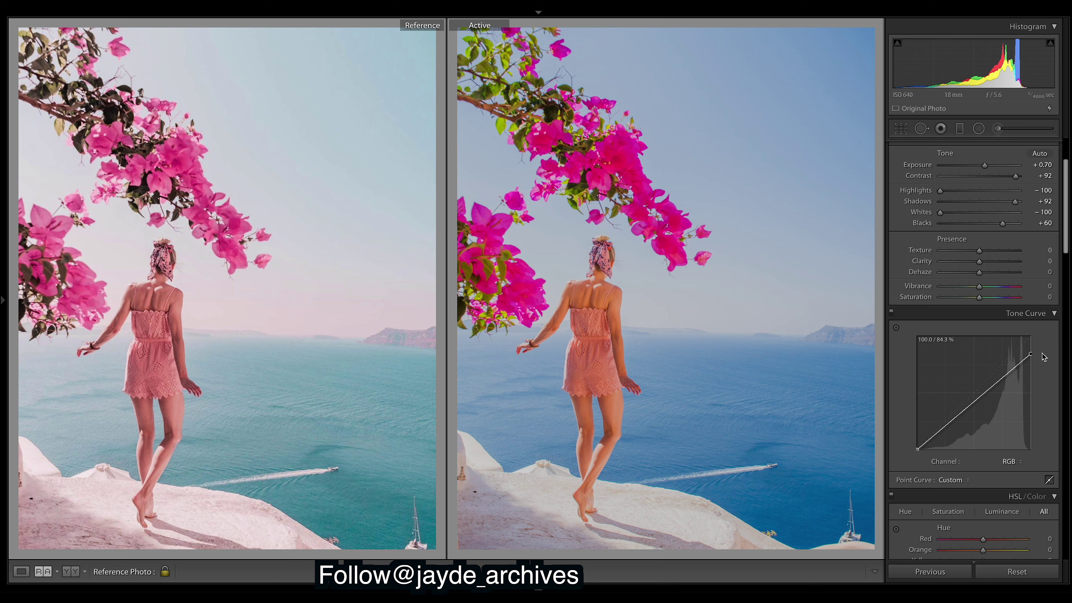
pyautogui.moveTo(1044, 356); pyautogui.dragTo(1069, 328)
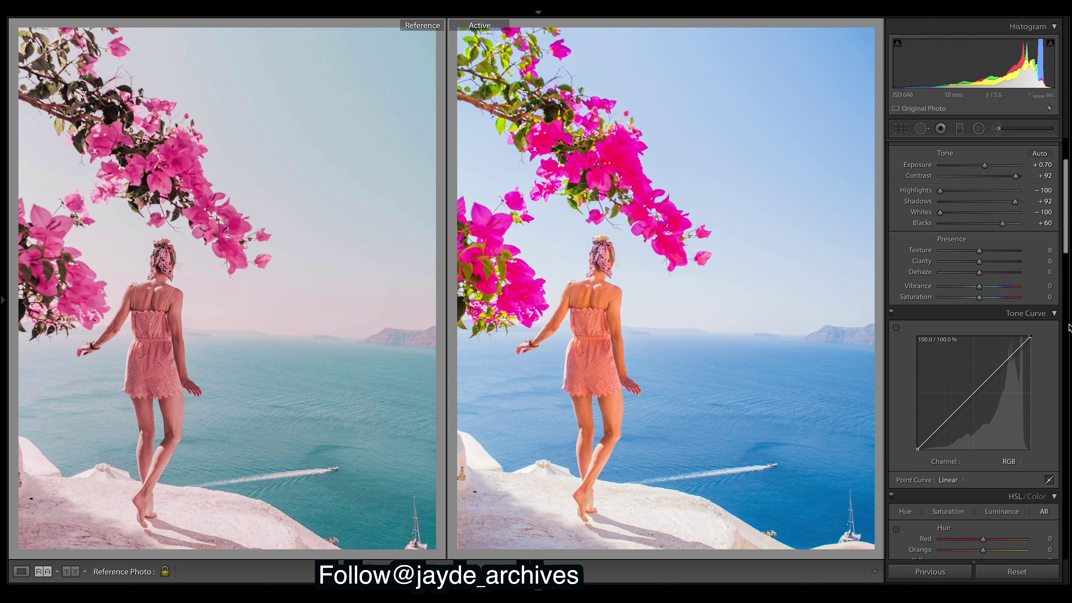
pyautogui.moveTo(1031, 337); pyautogui.dragTo(1031, 343)
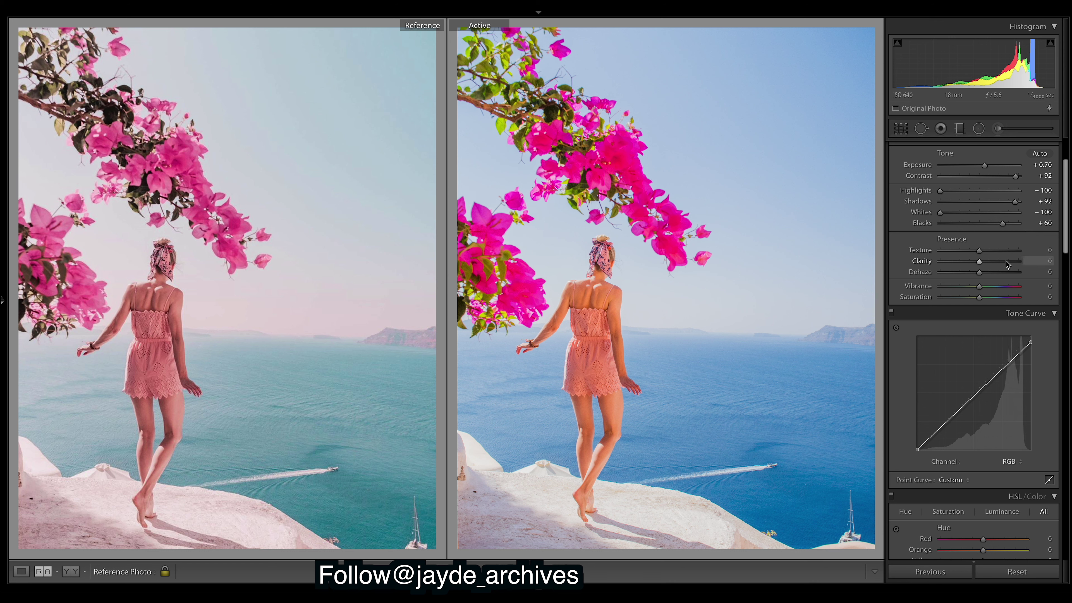
pyautogui.moveTo(981, 299); pyautogui.dragTo(979, 299)
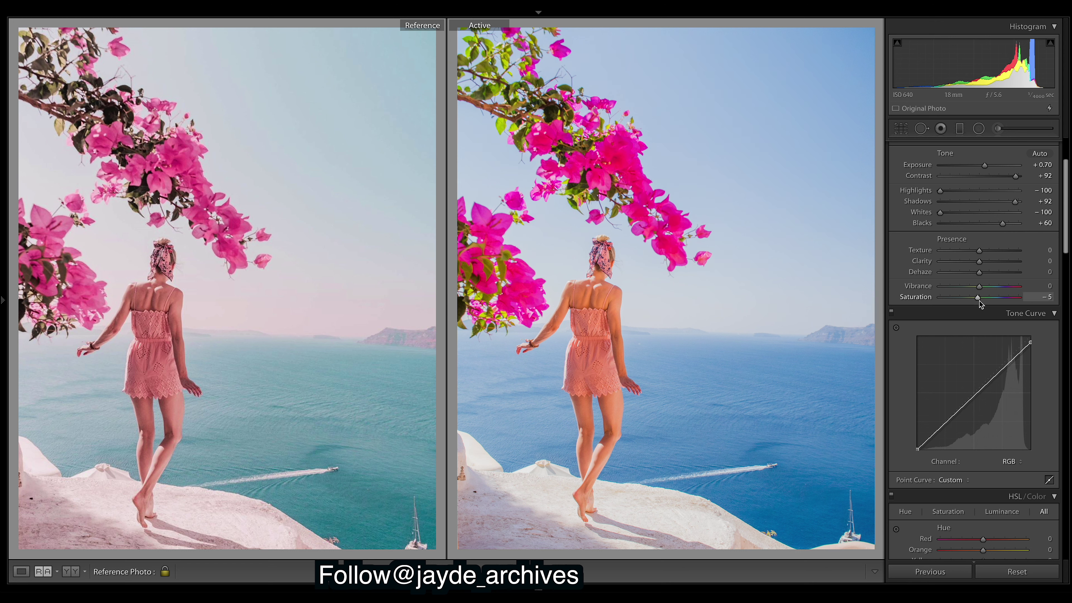
# Step: Set the HSL saturation of red to -27, orange to -33, yellow to -78, green to -51, purple to -29 and magenta to -48
pyautogui.moveTo(1068, 223); pyautogui.dragTo(1070, 255)
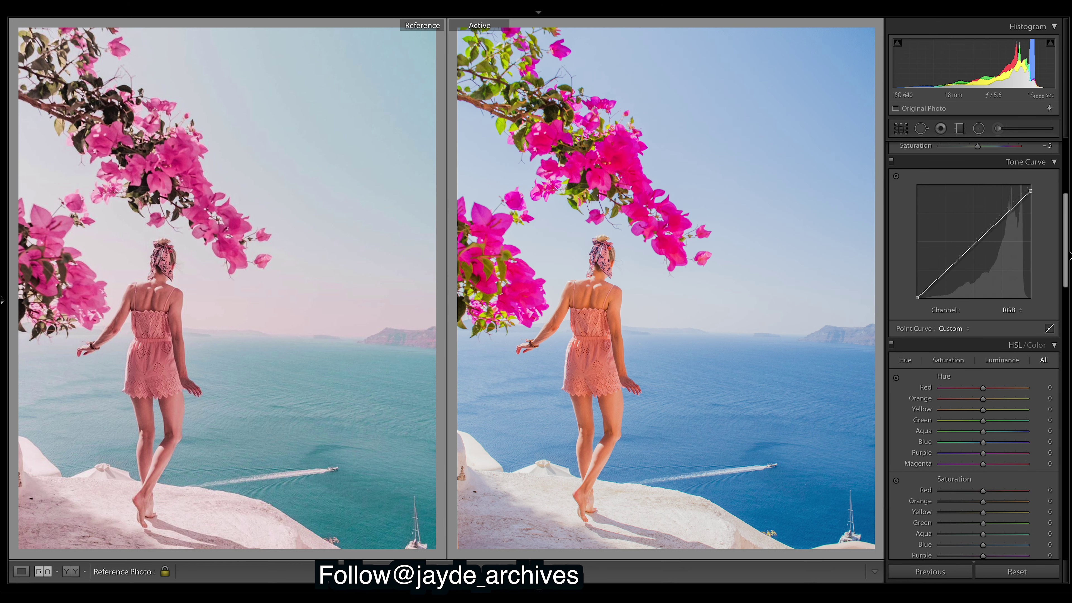
pyautogui.moveTo(1069, 247); pyautogui.dragTo(1065, 280)
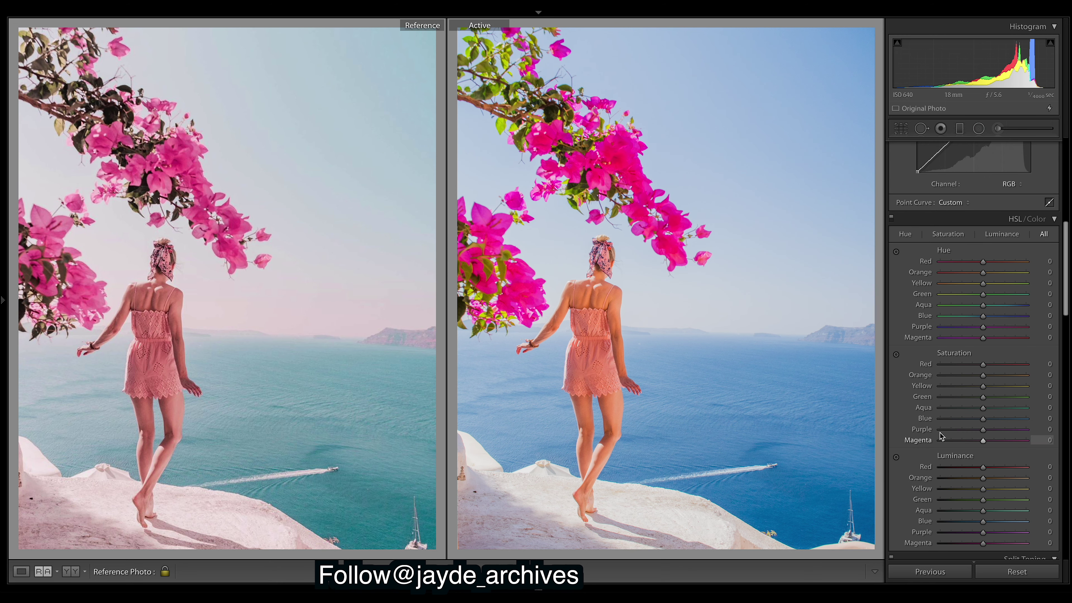
pyautogui.moveTo(983, 364); pyautogui.dragTo(971, 364)
pyautogui.click(970, 375)
pyautogui.click(950, 385)
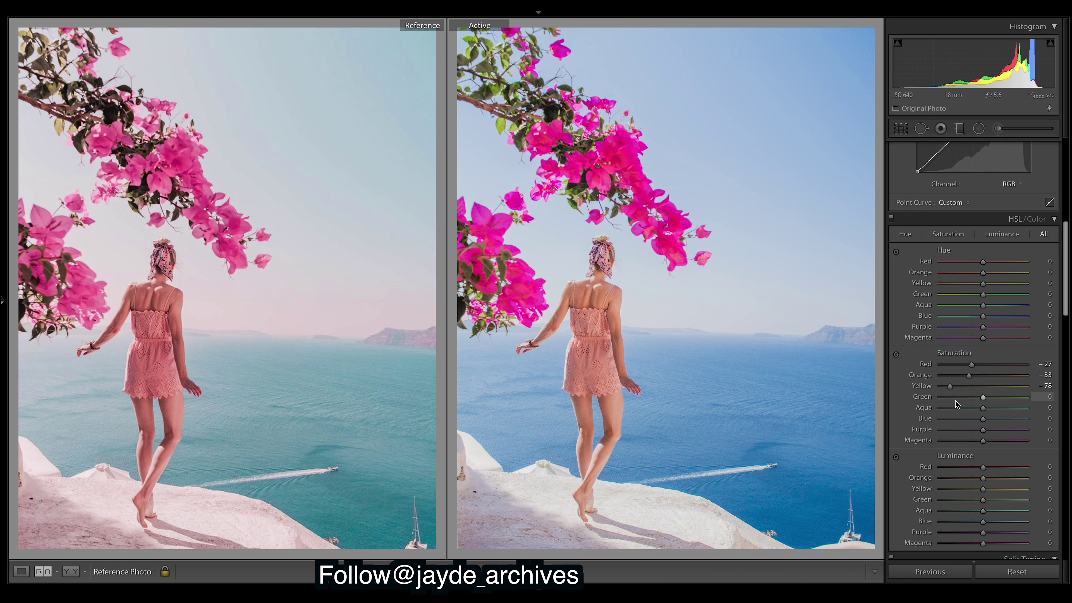
pyautogui.click(961, 396)
pyautogui.click(975, 429)
pyautogui.click(963, 440)
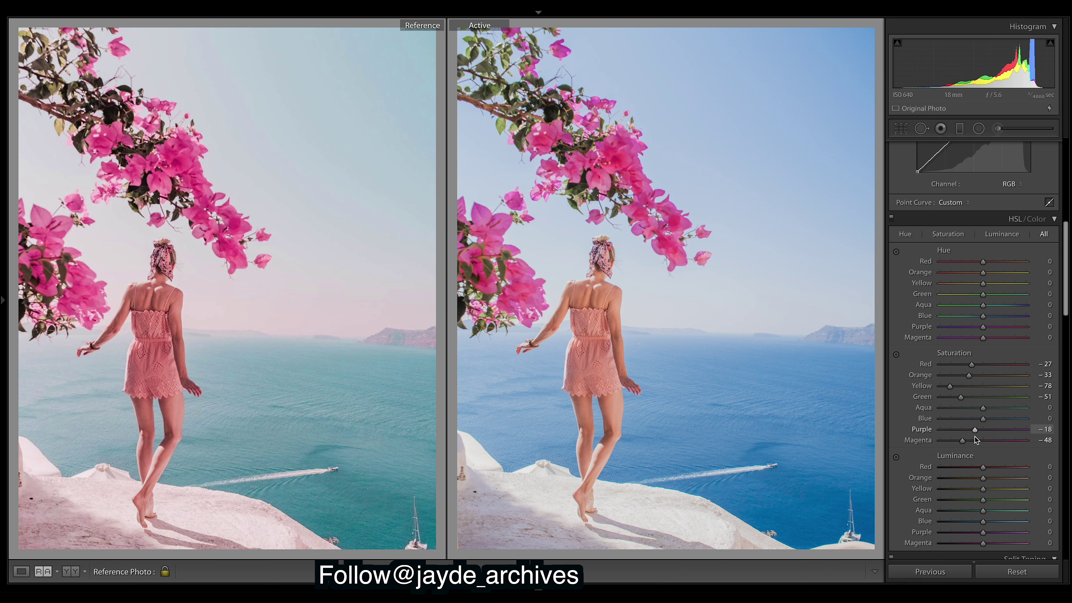
pyautogui.moveTo(981, 428); pyautogui.dragTo(974, 428)
# Step: Set the photo's vibrance to +30
pyautogui.scroll(10, 991, 377)
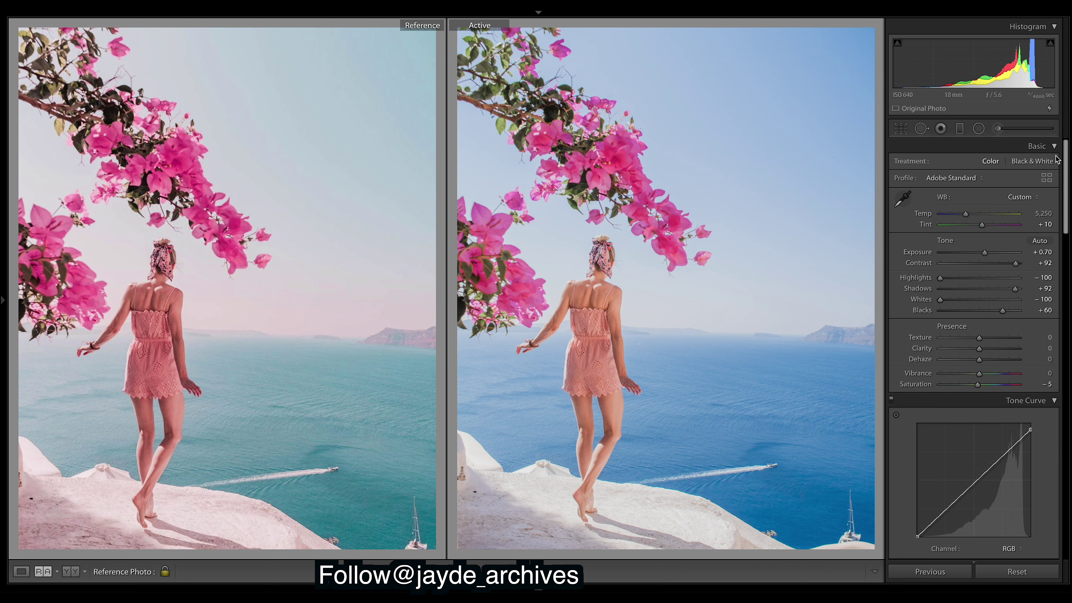
pyautogui.moveTo(992, 376); pyautogui.dragTo(995, 376)
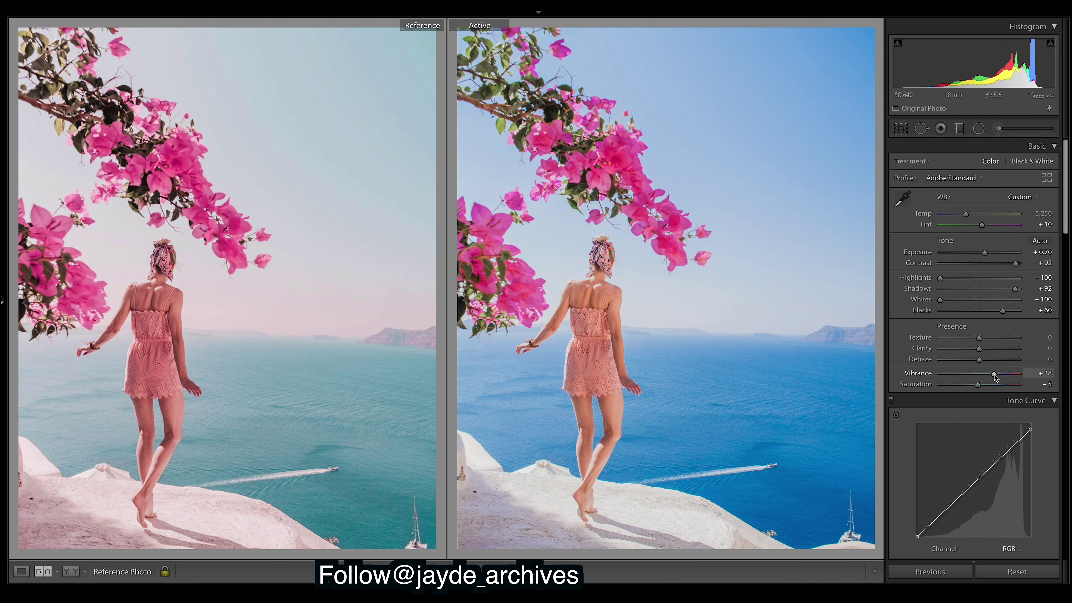
pyautogui.moveTo(995, 377); pyautogui.dragTo(993, 375)
pyautogui.press('Down')
# Step: Set the dehaze amount to +20, trying shadows at +44 along the way and undoing that change
pyautogui.moveTo(979, 359); pyautogui.dragTo(994, 363)
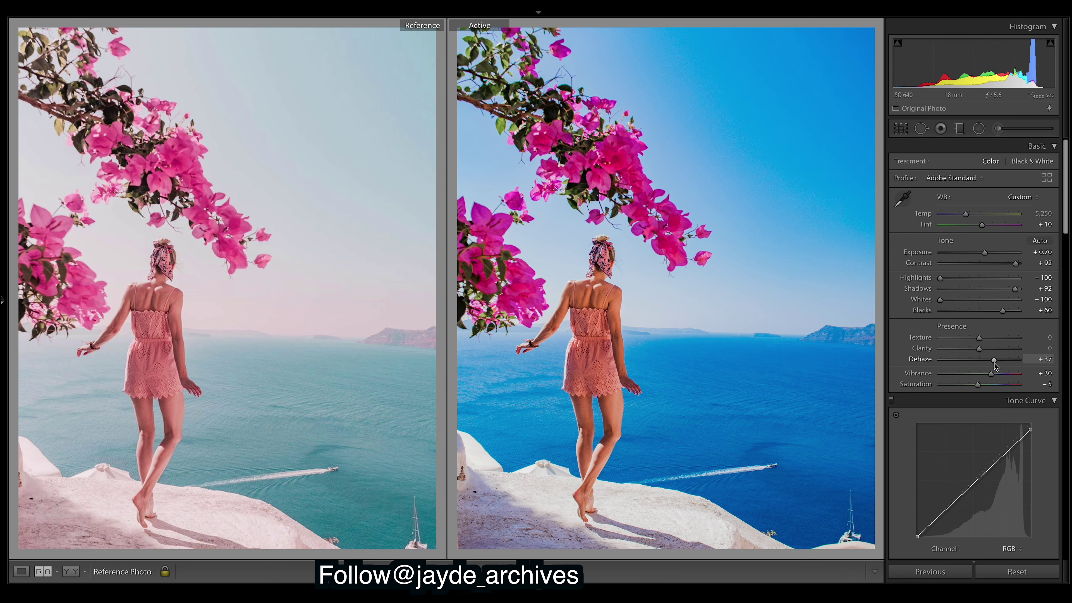
pyautogui.moveTo(994, 363); pyautogui.dragTo(994, 362)
pyautogui.moveTo(992, 361); pyautogui.dragTo(988, 360)
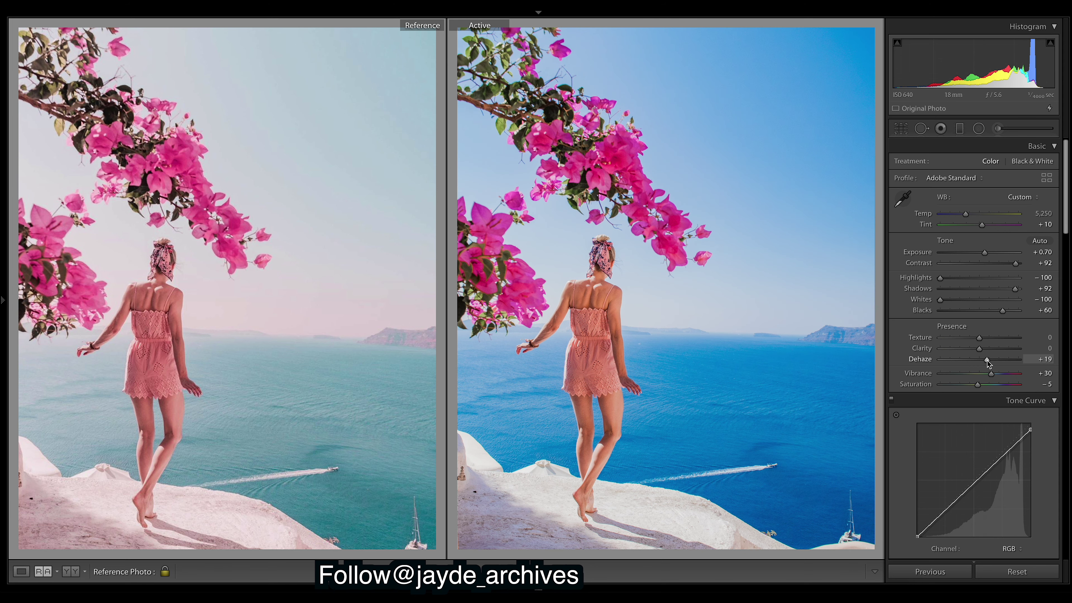
pyautogui.moveTo(988, 361)
pyautogui.mouseDown()
pyautogui.moveTo(973, 362)
pyautogui.moveTo(990, 356)
pyautogui.mouseUp()
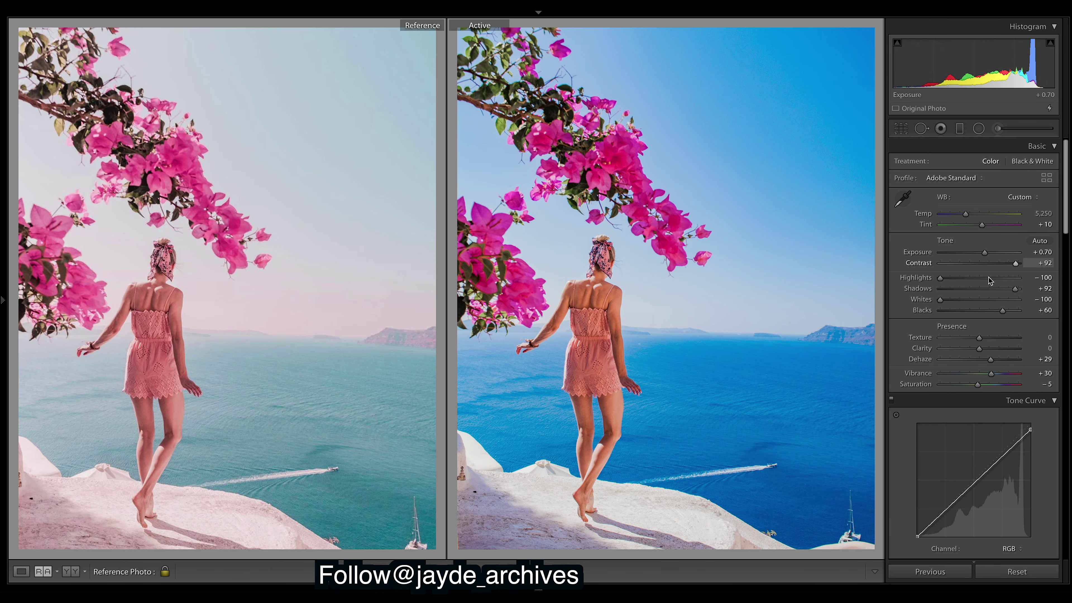
pyautogui.moveTo(1015, 289); pyautogui.dragTo(996, 289)
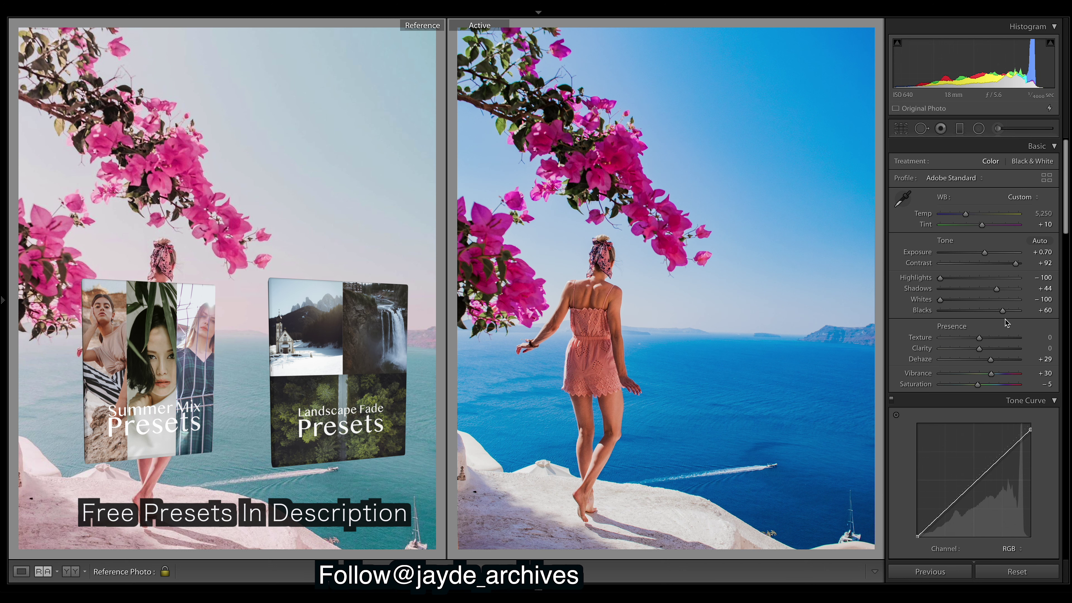
pyautogui.hotkey('ctrl', 'z')
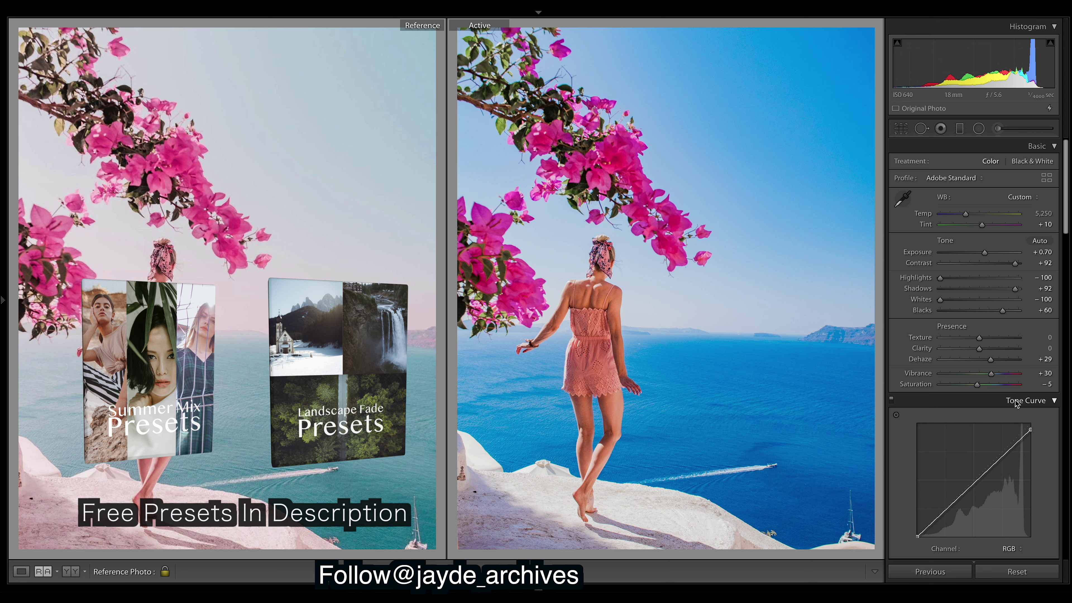
pyautogui.moveTo(991, 362); pyautogui.dragTo(988, 363)
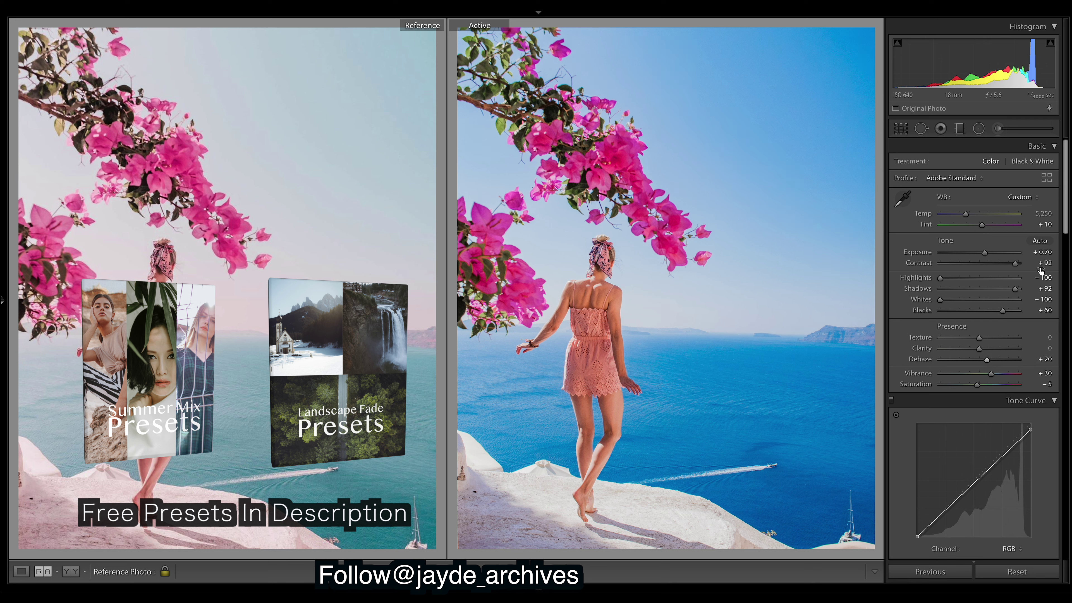
# Step: Reduce the blue saturation in the HSL settings to -27
pyautogui.scroll(-2, 1068, 230)
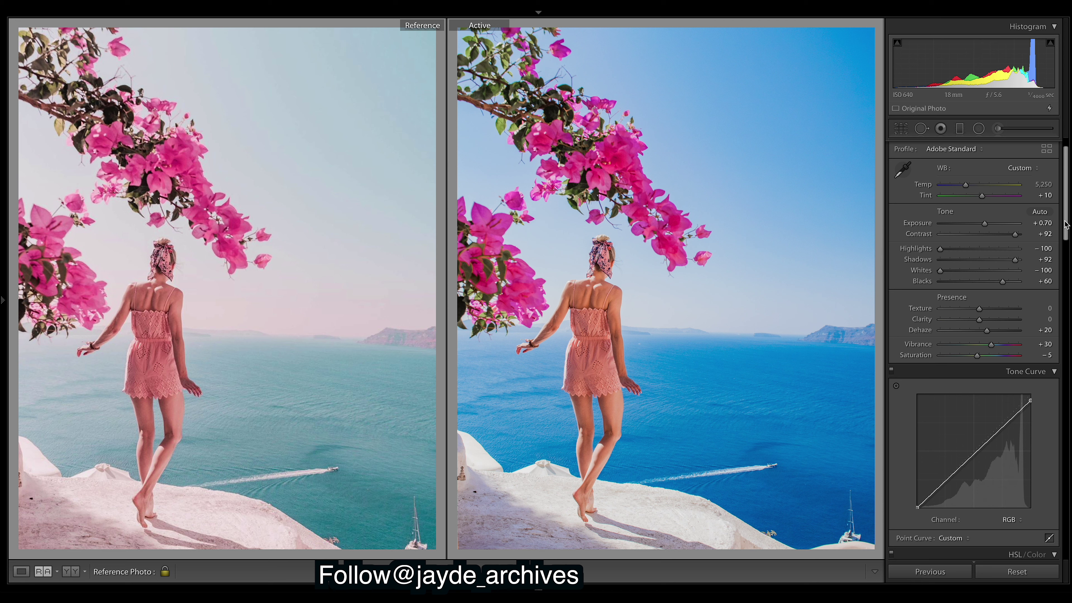
pyautogui.moveTo(1067, 223); pyautogui.dragTo(1064, 302)
pyautogui.moveTo(989, 420); pyautogui.dragTo(972, 419)
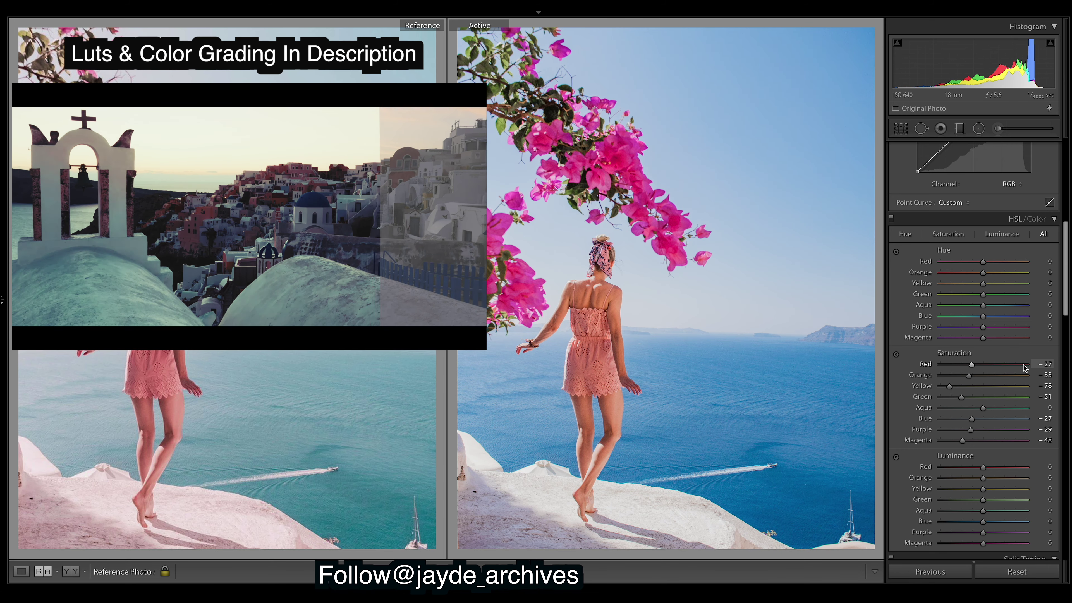
# Step: Set the white balance temperature to 6,150
pyautogui.scroll(15, 1069, 313)
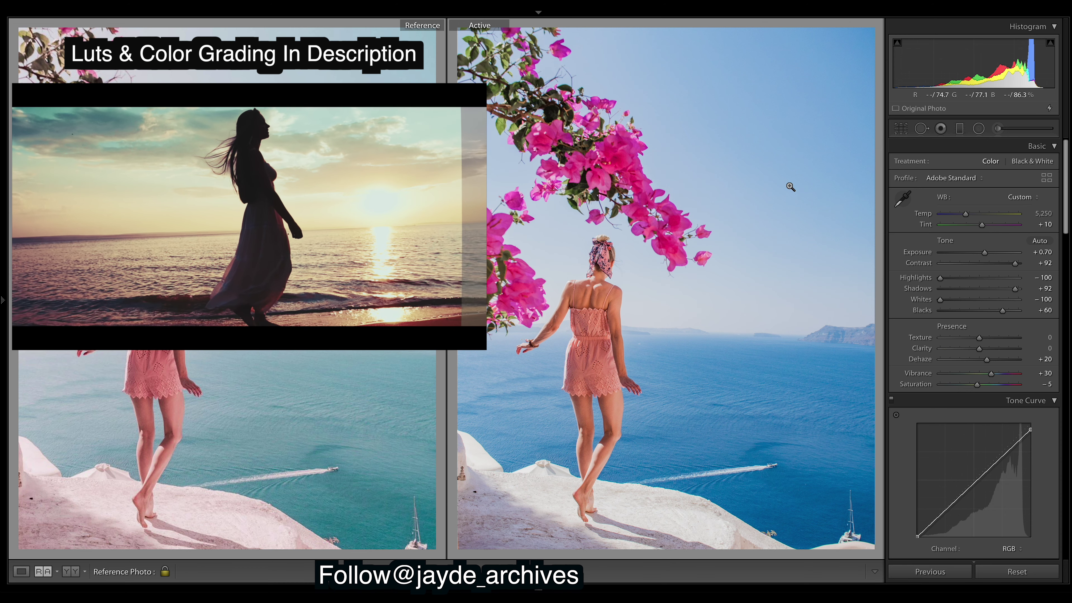
pyautogui.click(1046, 214)
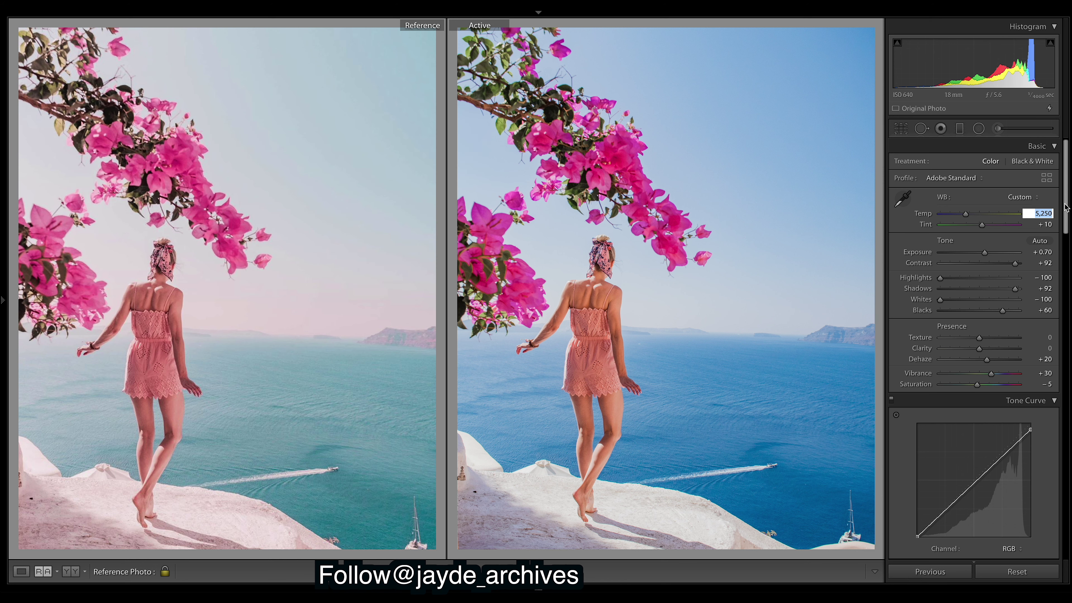
pyautogui.write('6,')
pyautogui.write('150')
pyautogui.press('Return')
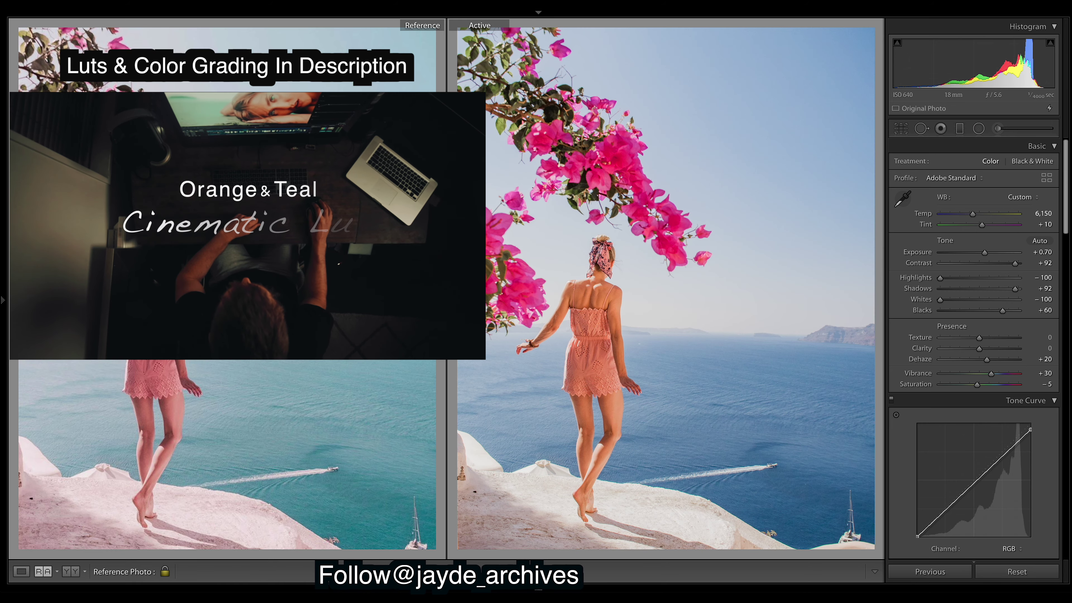
# Step: Set the calibration shadows tint to +10 and compare the photo with and without the calibration
pyautogui.moveTo(1067, 191); pyautogui.dragTo(1063, 507)
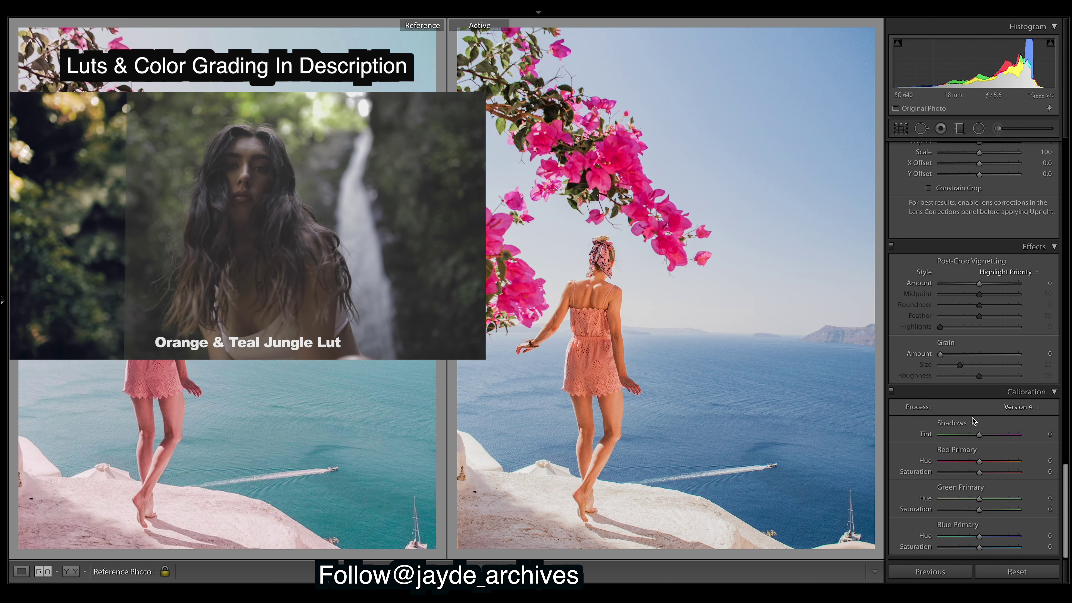
pyautogui.moveTo(979, 435); pyautogui.dragTo(982, 435)
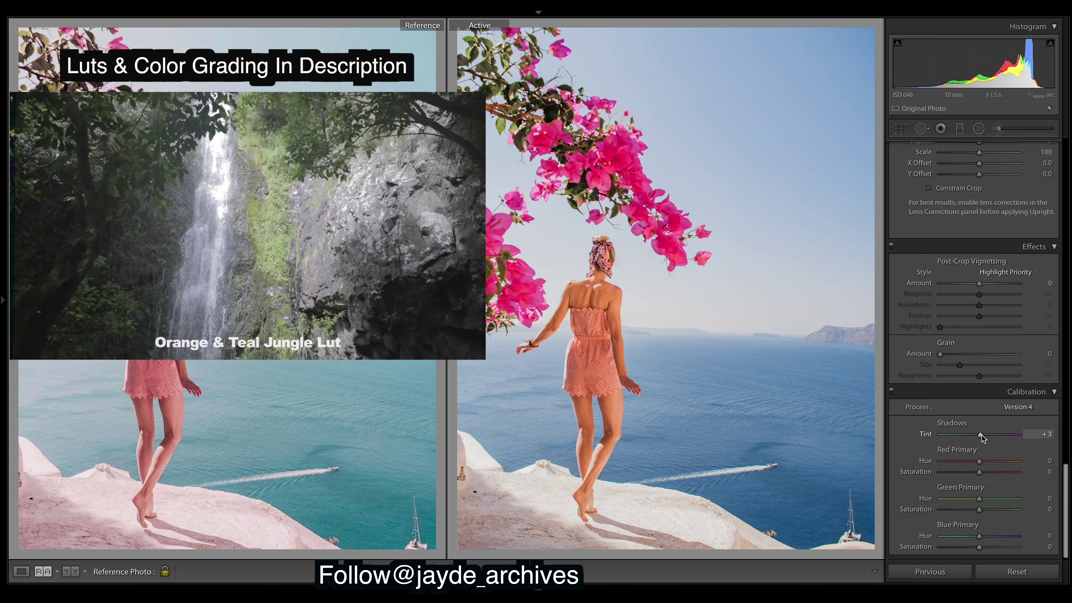
pyautogui.moveTo(981, 435); pyautogui.dragTo(1047, 447)
pyautogui.doubleClick(926, 434)
pyautogui.moveTo(982, 435)
pyautogui.mouseDown()
pyautogui.moveTo(1011, 435)
pyautogui.moveTo(985, 439)
pyautogui.mouseUp()
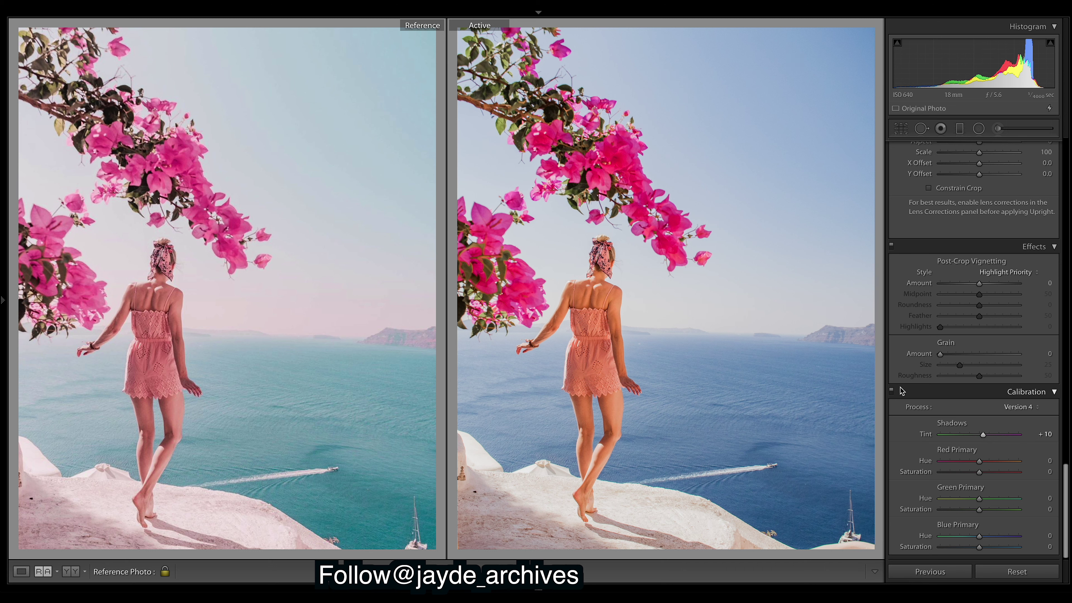
pyautogui.click(891, 392)
pyautogui.click(892, 392)
# Step: Set the calibration's blue primary hue to -4 and saturation to -35, and slightly lower the red primary saturation
pyautogui.moveTo(980, 539)
pyautogui.mouseDown()
pyautogui.moveTo(967, 537)
pyautogui.moveTo(978, 538)
pyautogui.mouseUp()
pyautogui.moveTo(980, 547); pyautogui.dragTo(966, 548)
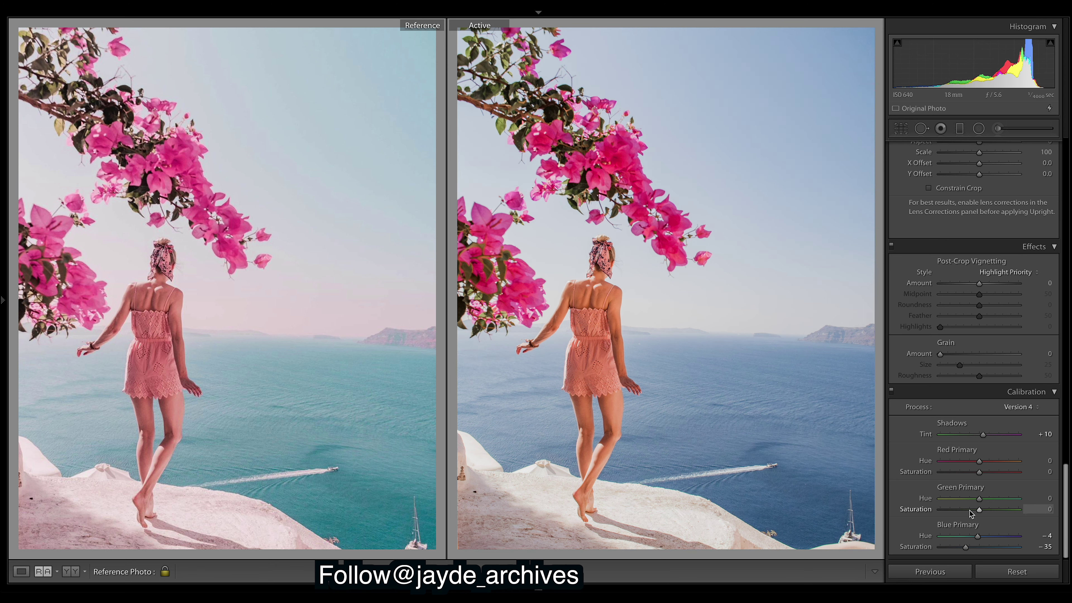
pyautogui.moveTo(985, 475)
pyautogui.mouseDown()
pyautogui.moveTo(1019, 473)
pyautogui.moveTo(976, 478)
pyautogui.mouseUp()
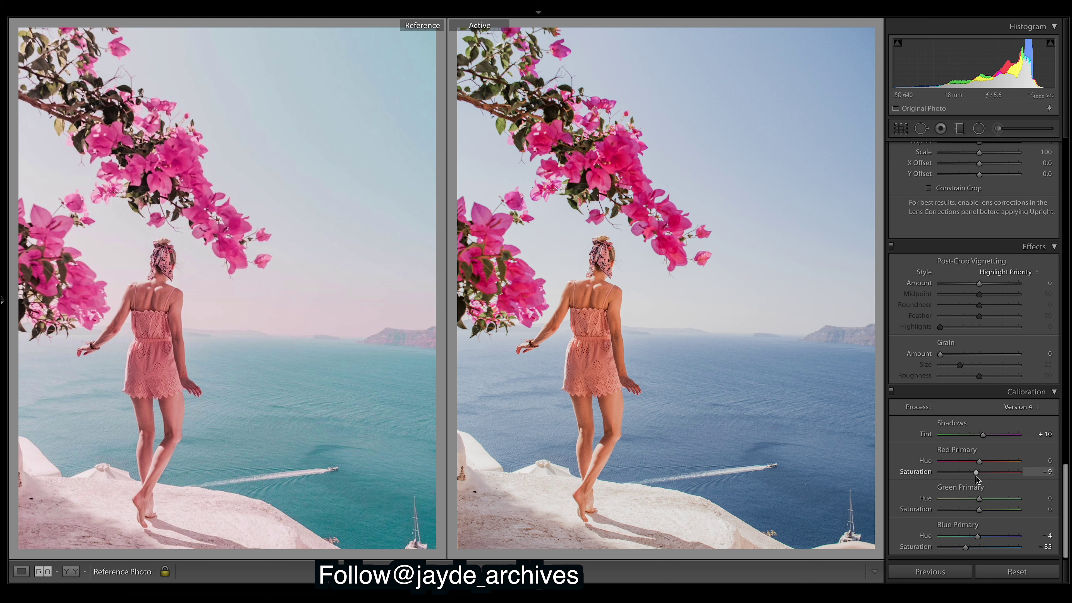
pyautogui.moveTo(977, 478); pyautogui.dragTo(975, 479)
pyautogui.moveTo(976, 478); pyautogui.dragTo(975, 482)
# Step: Enable profile corrections and chromatic aberration removal for the photo's lens
pyautogui.scroll(-2, 1068, 475)
pyautogui.scroll(8, 1068, 492)
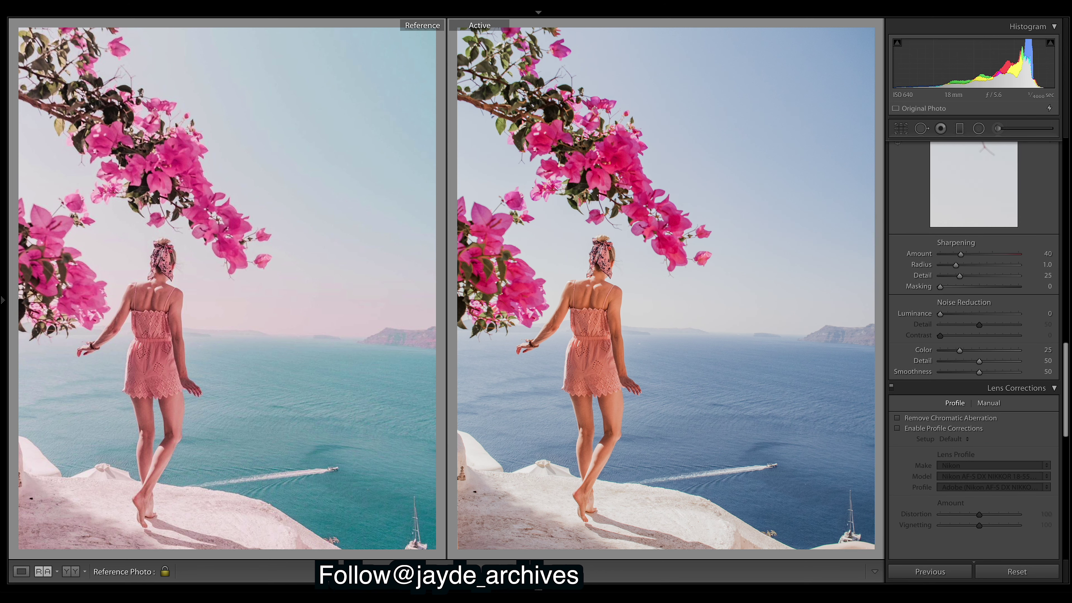
pyautogui.scroll(10, 974, 351)
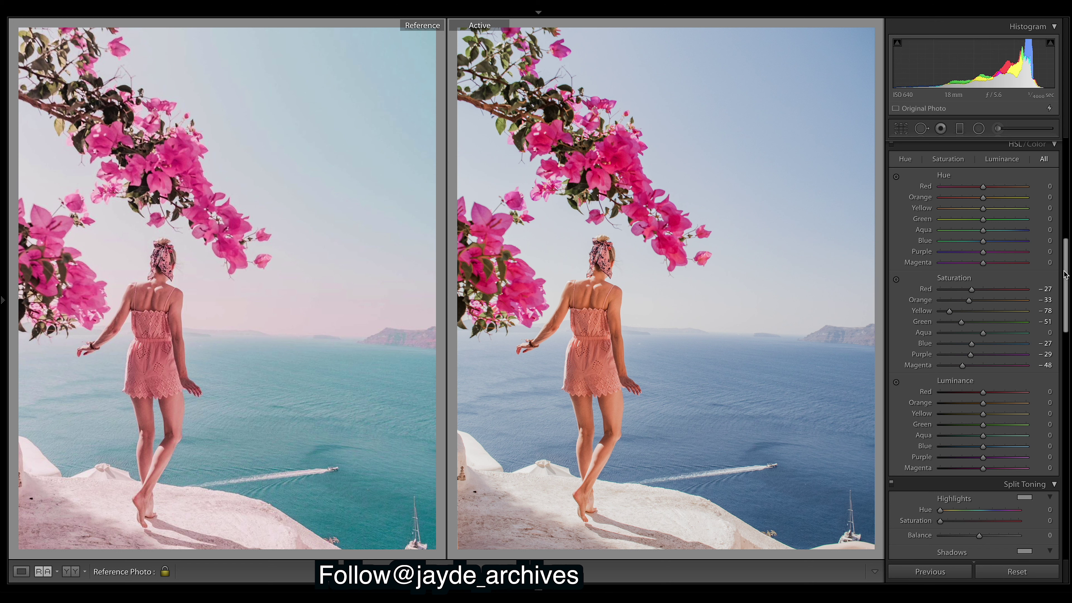
pyautogui.scroll(-10, 1066, 256)
pyautogui.click(898, 426)
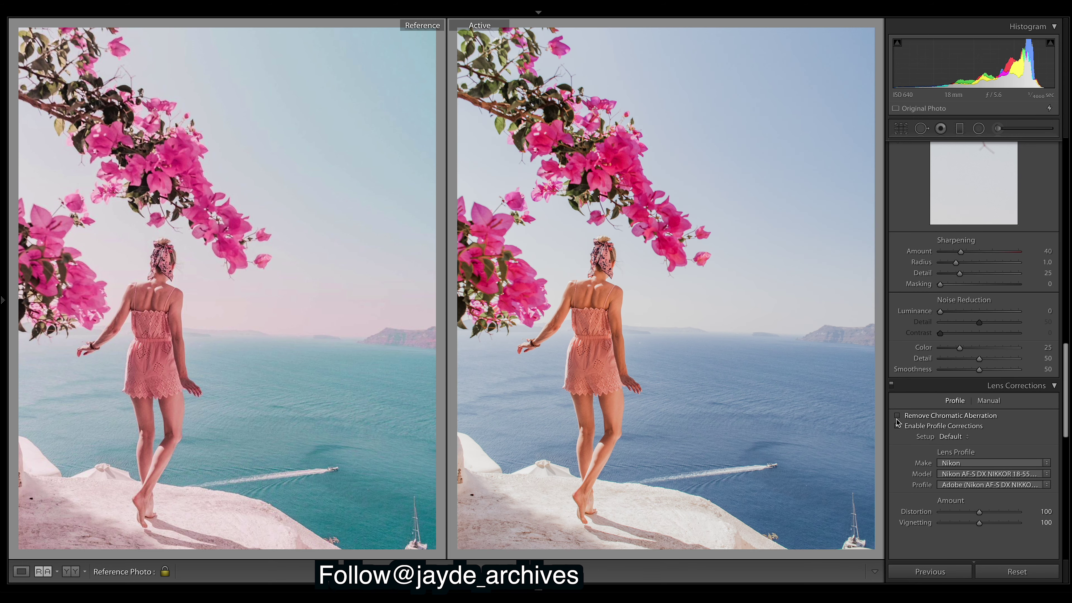
pyautogui.scroll(8, 1067, 416)
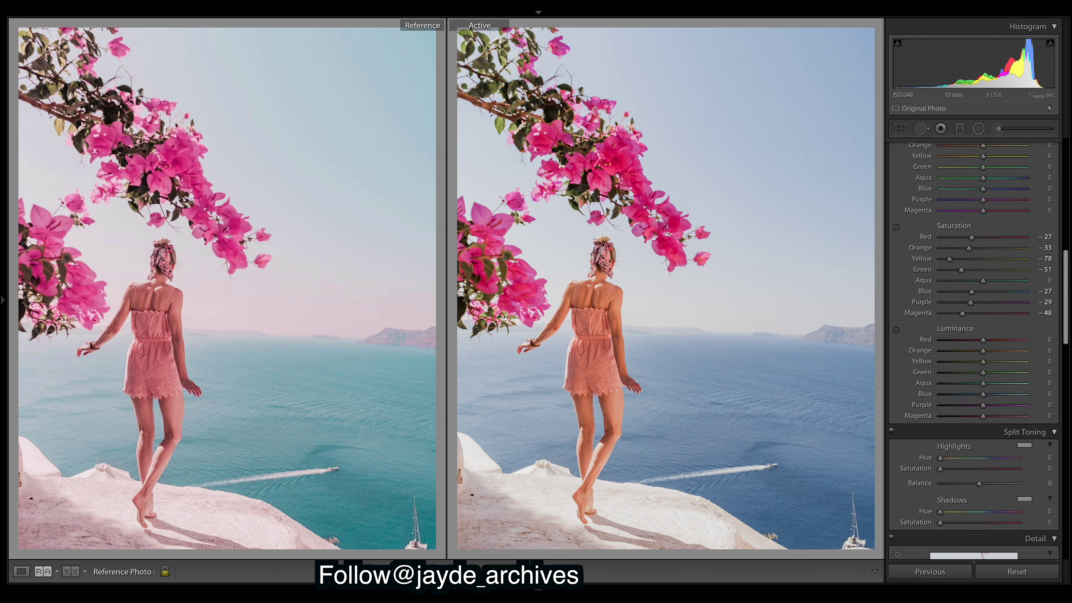
pyautogui.scroll(-8, 975, 350)
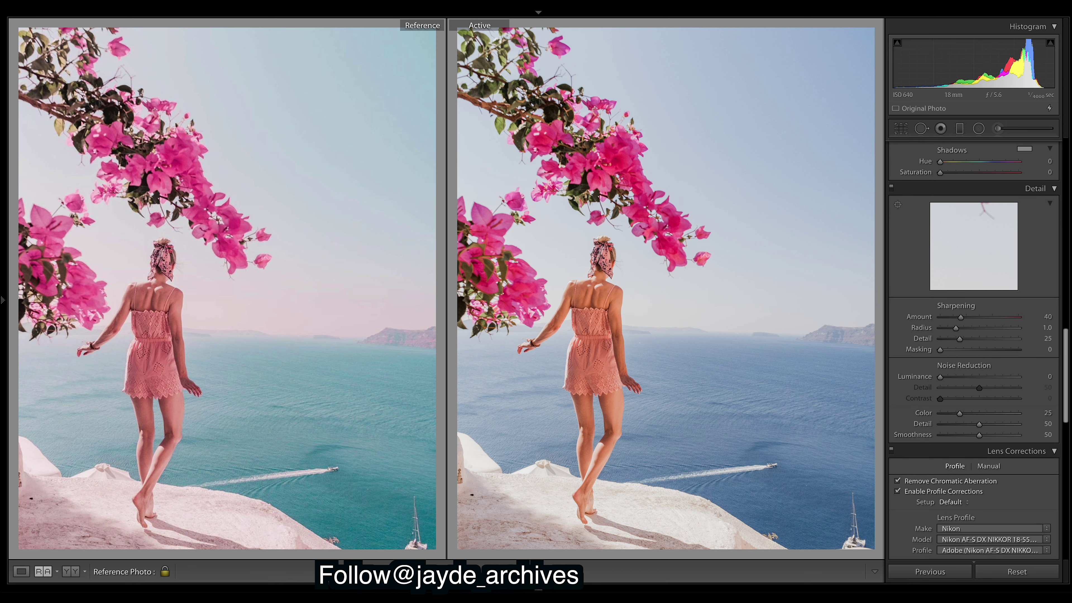
# Step: Split tone the highlights with hue 360 and saturation 10
pyautogui.scroll(6, 975, 351)
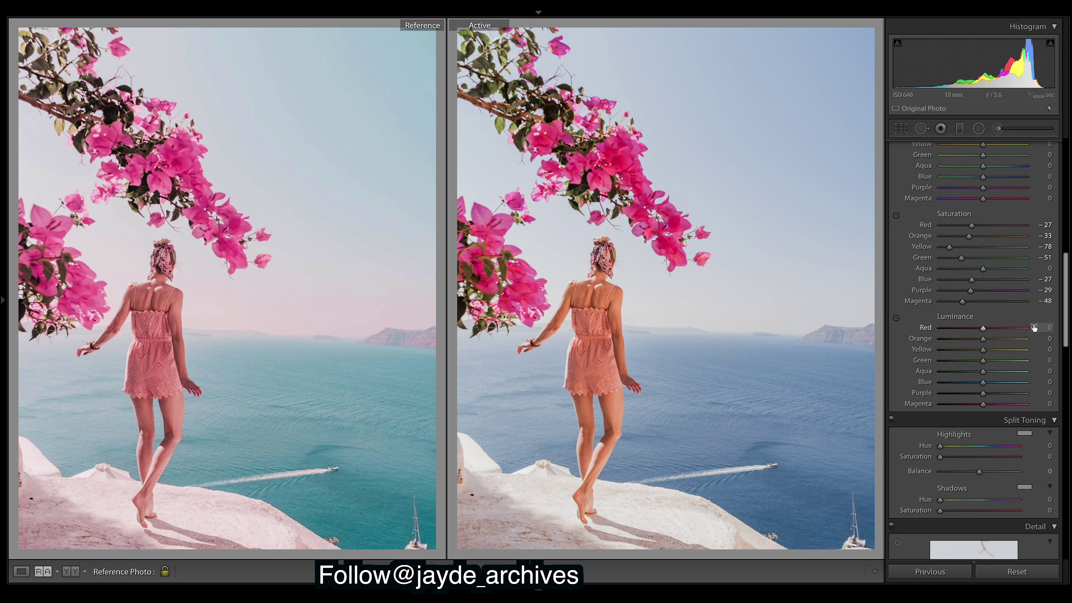
pyautogui.moveTo(944, 447); pyautogui.dragTo(1017, 446)
pyautogui.moveTo(942, 457); pyautogui.dragTo(948, 458)
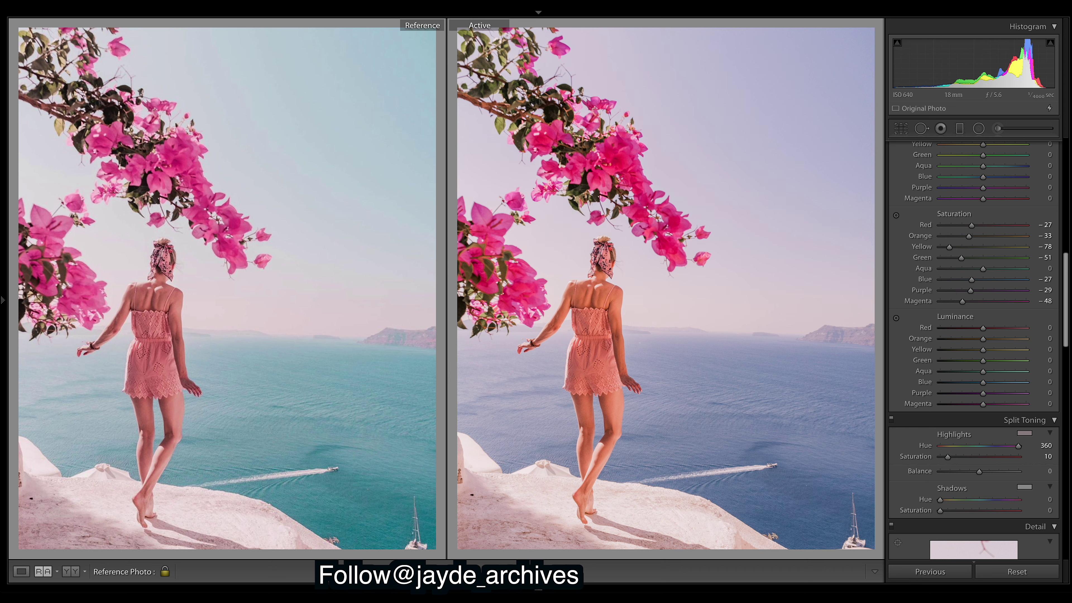
pyautogui.moveTo(1067, 330)
pyautogui.mouseDown()
pyautogui.moveTo(1067, 207)
pyautogui.moveTo(1067, 541)
pyautogui.moveTo(1067, 203)
pyautogui.moveTo(1067, 338)
pyautogui.mouseUp()
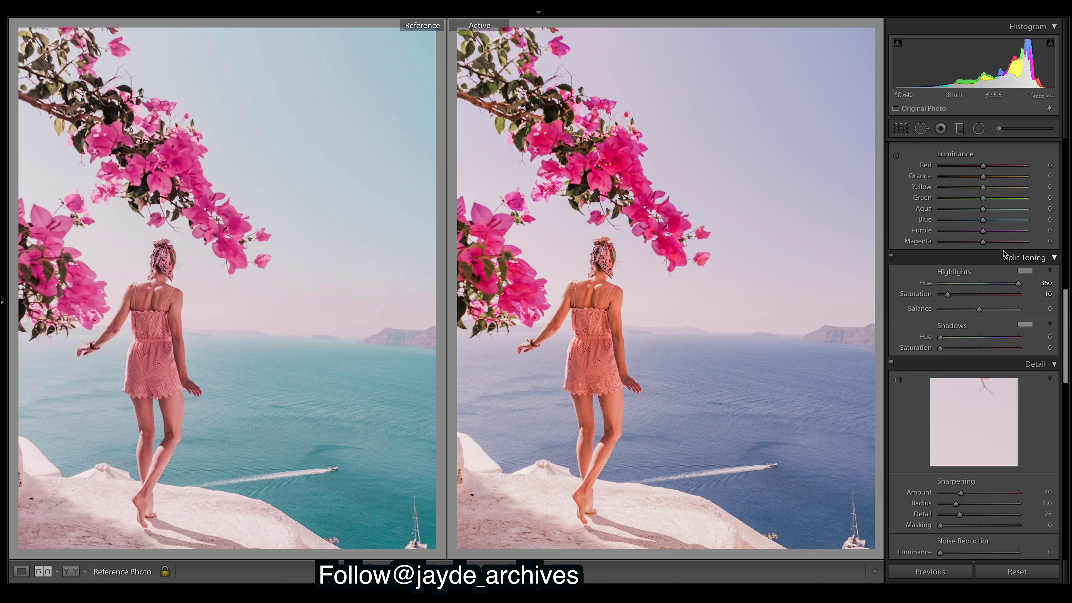
# Step: Set the HSL hue of purple to +100 and of magenta to +16
pyautogui.moveTo(1069, 291); pyautogui.dragTo(1068, 228)
pyautogui.moveTo(984, 325); pyautogui.dragTo(1026, 325)
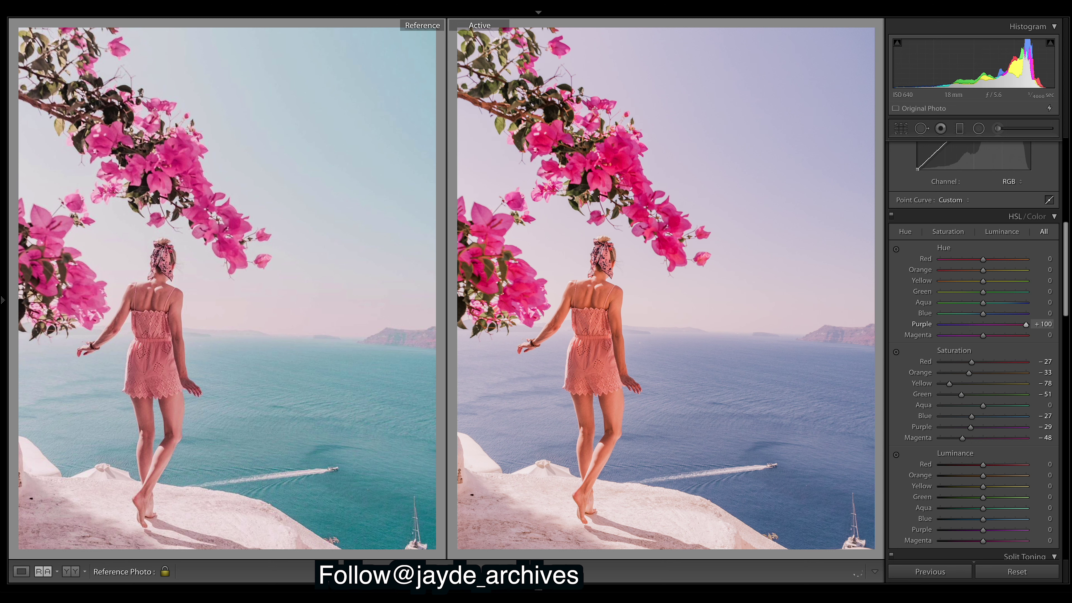
pyautogui.moveTo(1026, 324); pyautogui.dragTo(982, 324)
pyautogui.moveTo(984, 326); pyautogui.dragTo(1030, 325)
pyautogui.moveTo(1022, 335); pyautogui.dragTo(990, 335)
# Step: Set the HSL hue of red to -52 and of orange to -17
pyautogui.moveTo(984, 266); pyautogui.dragTo(922, 269)
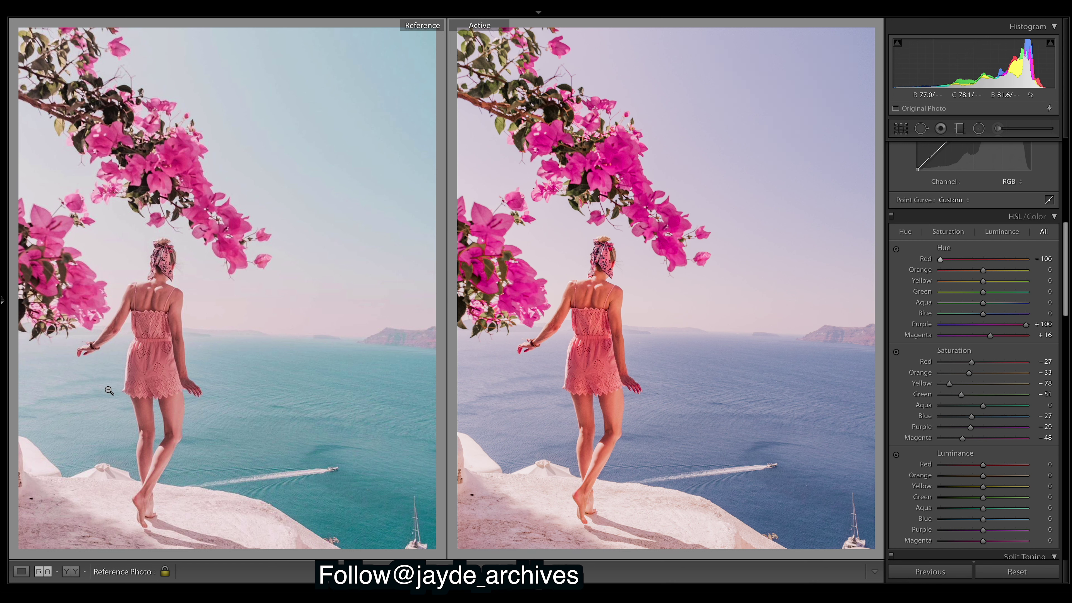
pyautogui.moveTo(941, 259); pyautogui.dragTo(974, 264)
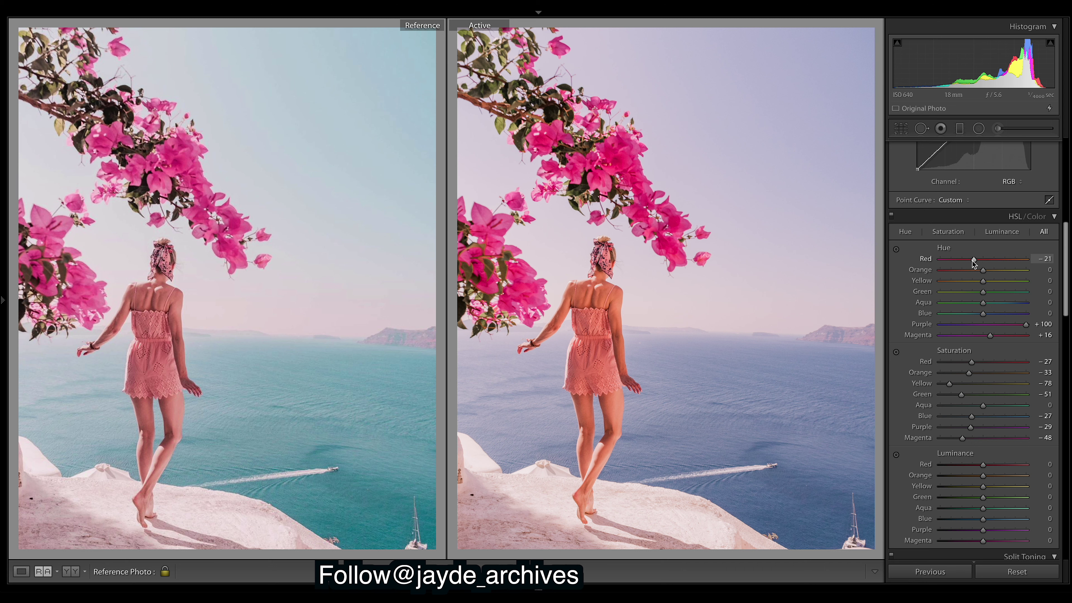
pyautogui.moveTo(972, 260); pyautogui.dragTo(960, 261)
pyautogui.moveTo(984, 272)
pyautogui.mouseDown()
pyautogui.moveTo(1038, 281)
pyautogui.moveTo(976, 269)
pyautogui.moveTo(1015, 275)
pyautogui.moveTo(974, 279)
pyautogui.mouseUp()
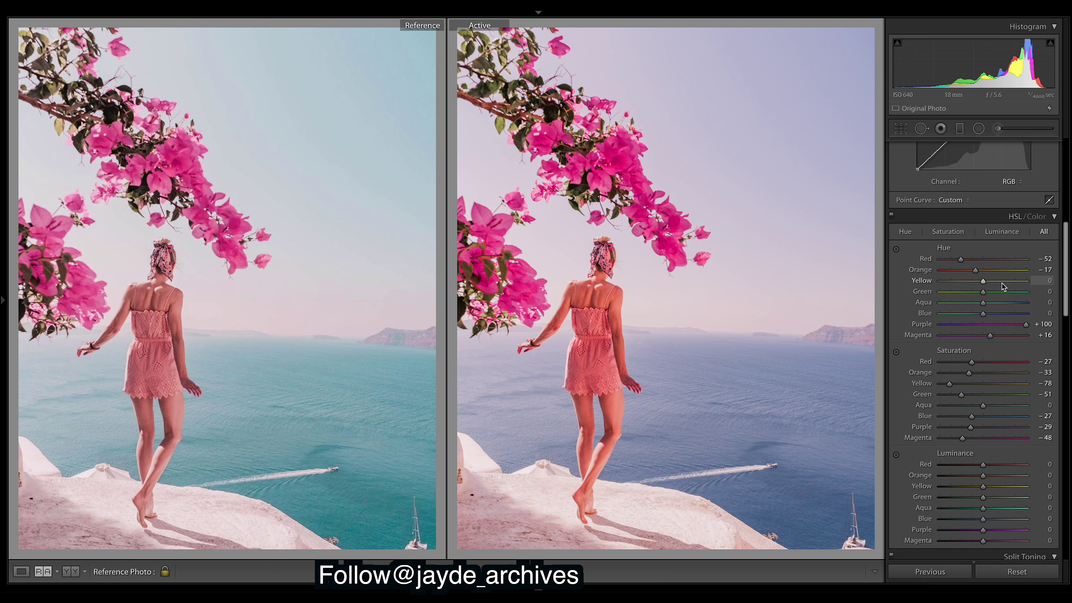
# Step: Set the HSL hue of yellow to -53
pyautogui.moveTo(986, 281)
pyautogui.mouseDown()
pyautogui.moveTo(837, 288)
pyautogui.moveTo(986, 291)
pyautogui.mouseUp()
pyautogui.doubleClick(942, 282)
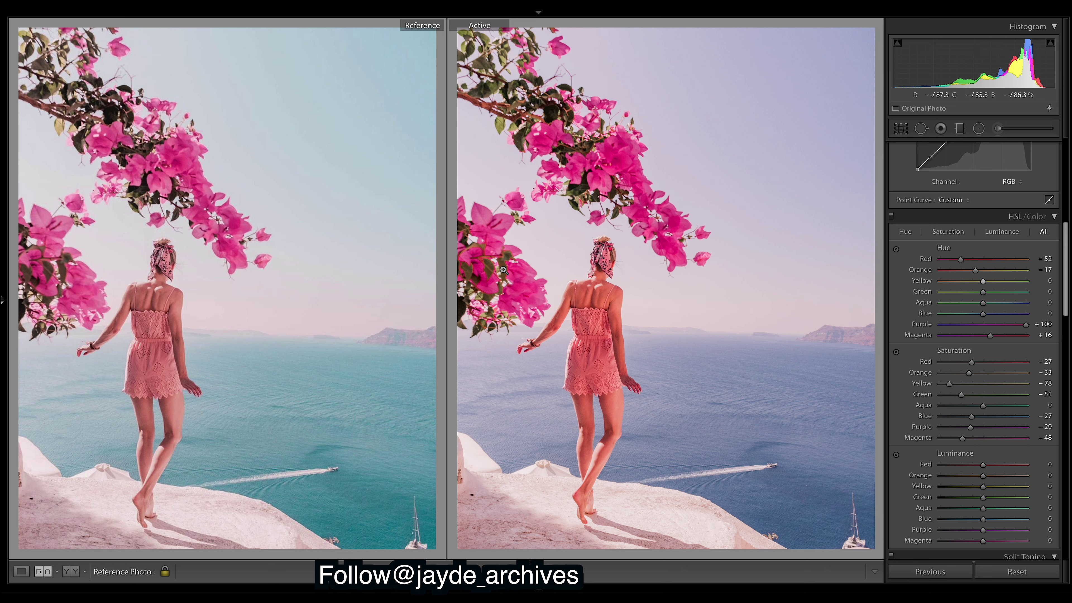
pyautogui.moveTo(984, 281); pyautogui.dragTo(955, 283)
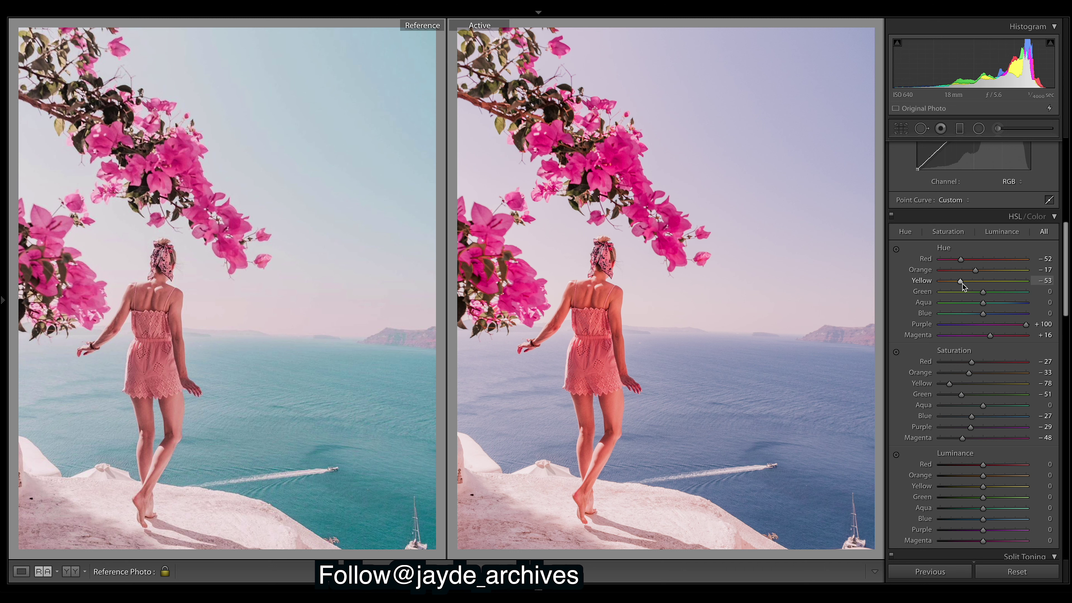
pyautogui.moveTo(962, 284); pyautogui.dragTo(962, 284)
# Step: Set the HSL hue of aqua to +9, blue to -39 and magenta to +7
pyautogui.moveTo(983, 303)
pyautogui.mouseDown()
pyautogui.moveTo(934, 300)
pyautogui.moveTo(964, 297)
pyautogui.moveTo(992, 313)
pyautogui.moveTo(980, 312)
pyautogui.moveTo(997, 304)
pyautogui.moveTo(987, 307)
pyautogui.mouseUp()
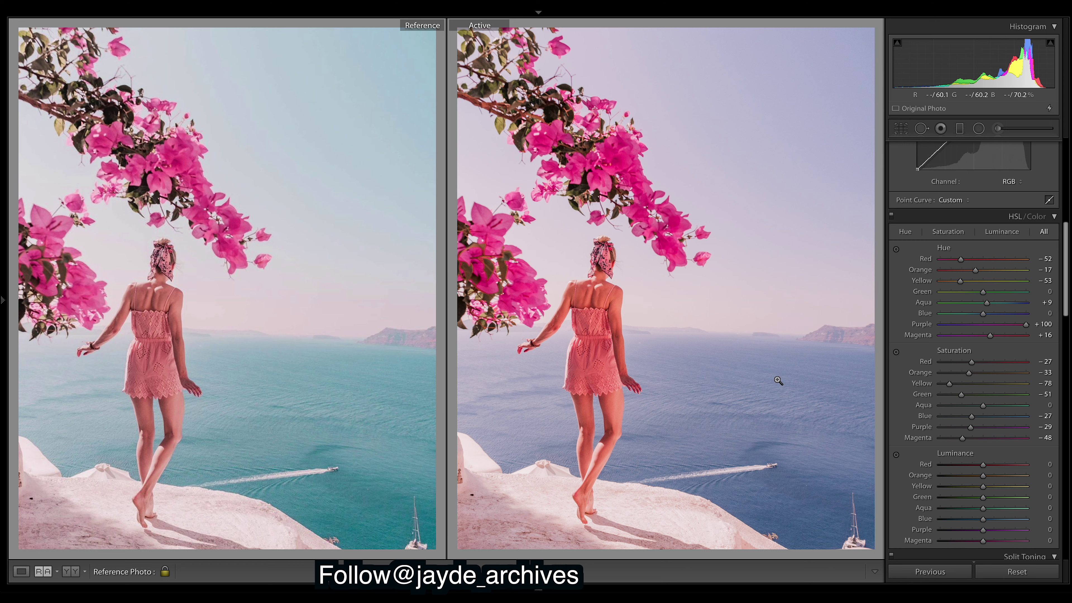
pyautogui.moveTo(983, 313)
pyautogui.mouseDown()
pyautogui.moveTo(1019, 314)
pyautogui.moveTo(958, 314)
pyautogui.moveTo(1017, 314)
pyautogui.moveTo(967, 316)
pyautogui.mouseUp()
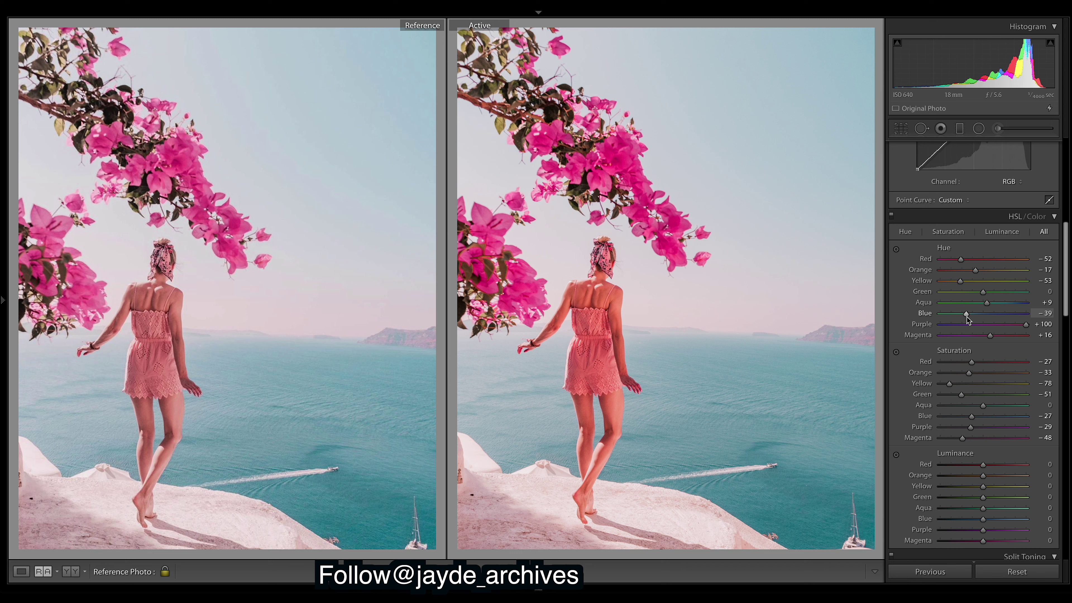
pyautogui.moveTo(991, 335); pyautogui.dragTo(940, 335)
pyautogui.moveTo(605, 327); pyautogui.dragTo(987, 342)
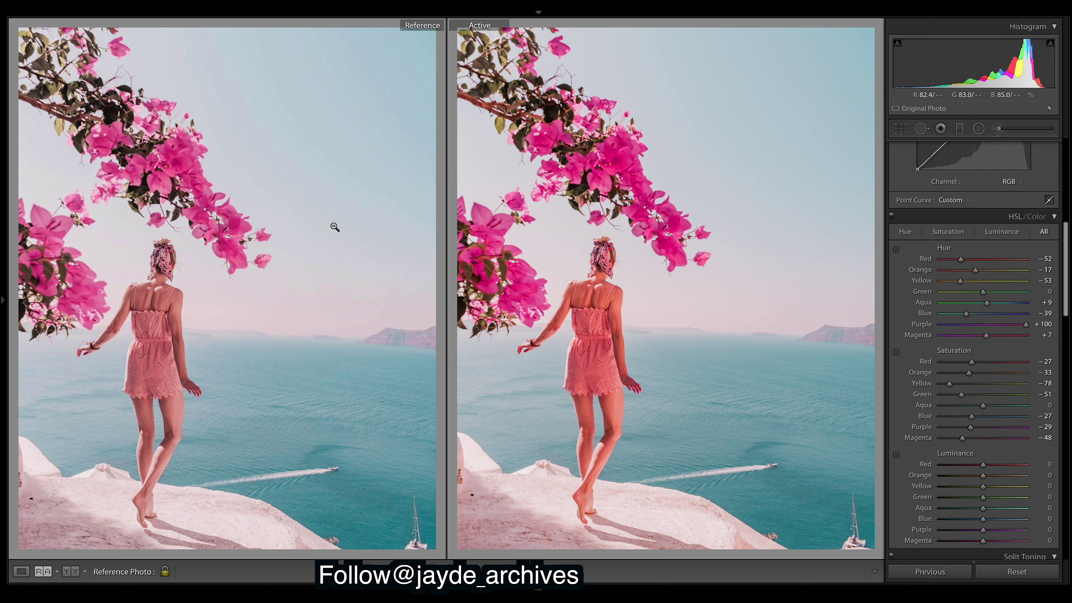
# Step: Reduce the HSL saturation of red to -40 and of orange to -60
pyautogui.scroll(7, 1029, 244)
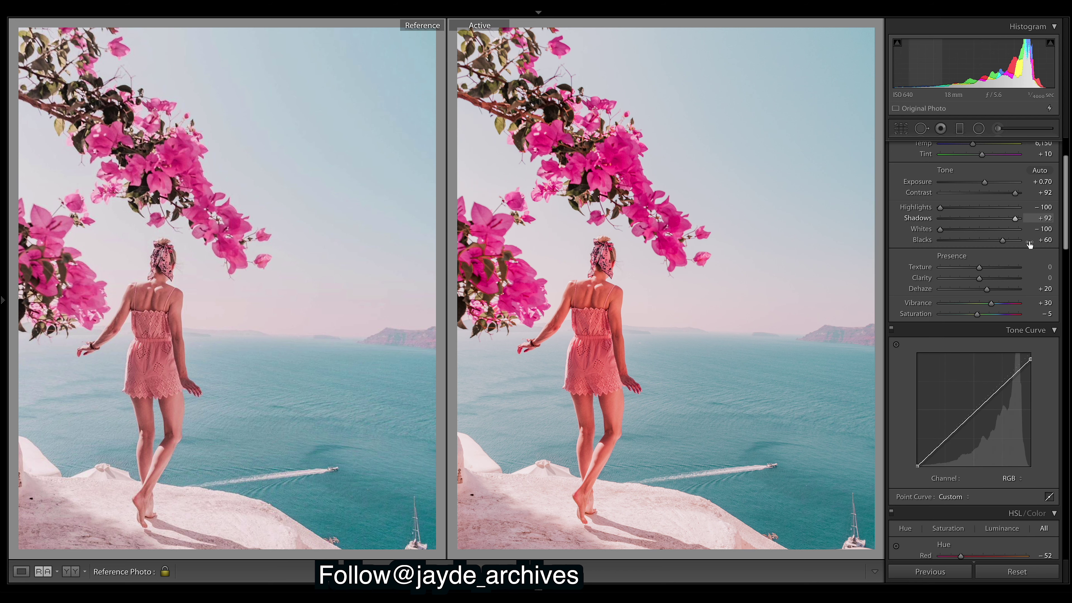
pyautogui.moveTo(1065, 233); pyautogui.dragTo(1066, 302)
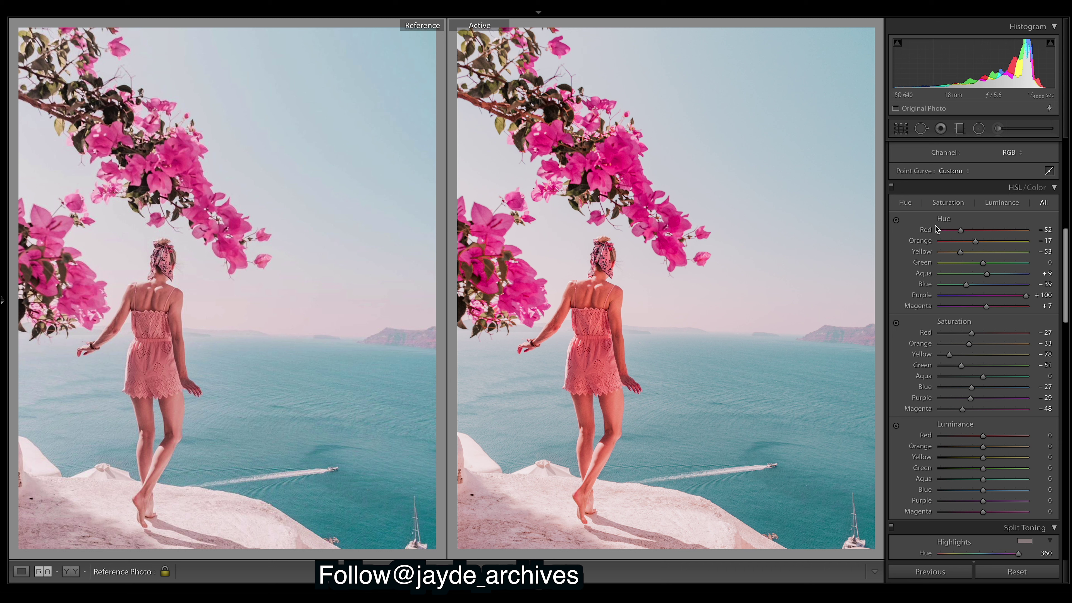
pyautogui.moveTo(977, 333); pyautogui.dragTo(964, 333)
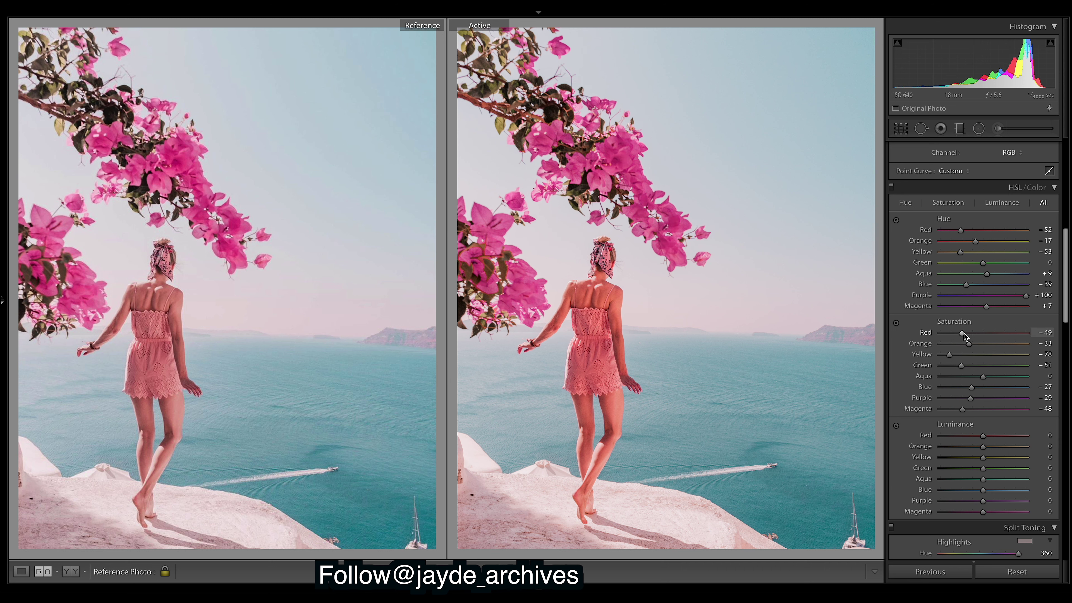
pyautogui.moveTo(967, 334); pyautogui.dragTo(968, 335)
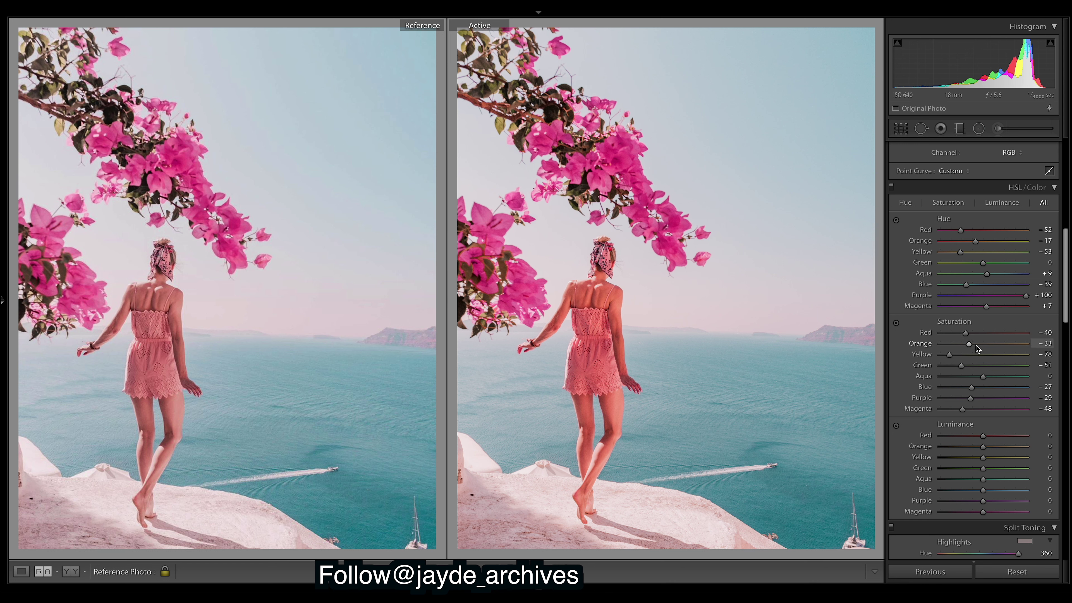
pyautogui.moveTo(963, 344)
pyautogui.mouseDown()
pyautogui.moveTo(999, 346)
pyautogui.moveTo(958, 346)
pyautogui.mouseUp()
# Step: Set the HSL saturation of yellow to -86, green to -49, blue to -23, purple to -36 and magenta to -55
pyautogui.moveTo(961, 366); pyautogui.dragTo(965, 367)
pyautogui.moveTo(985, 377); pyautogui.dragTo(1030, 376)
pyautogui.doubleClick(986, 375)
pyautogui.moveTo(975, 389); pyautogui.dragTo(976, 389)
pyautogui.moveTo(973, 398); pyautogui.dragTo(968, 398)
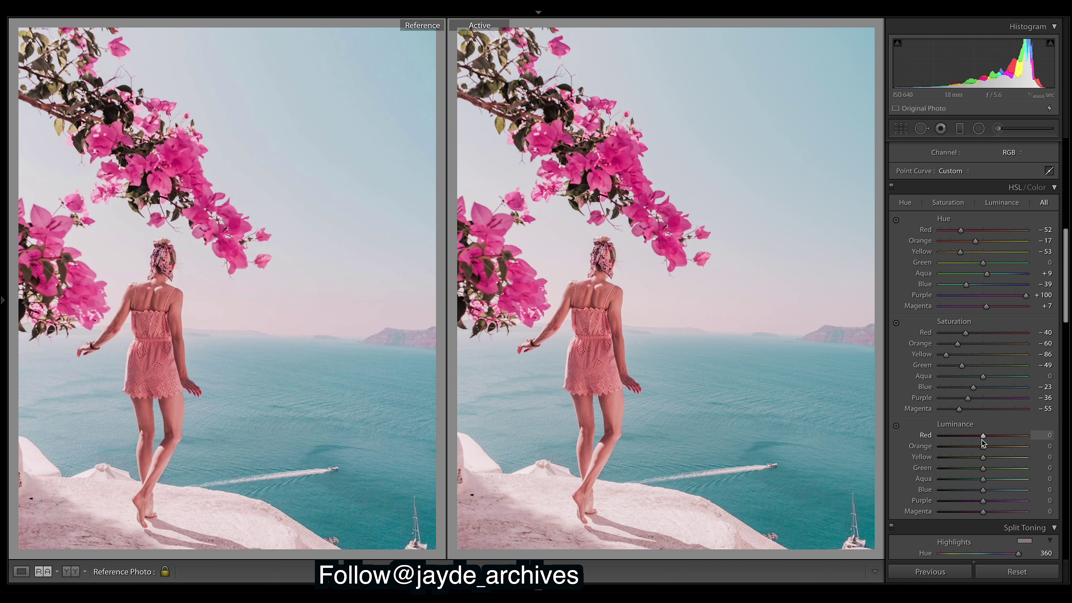
# Step: Set the HSL luminance of red to +5
pyautogui.moveTo(983, 439); pyautogui.dragTo(999, 443)
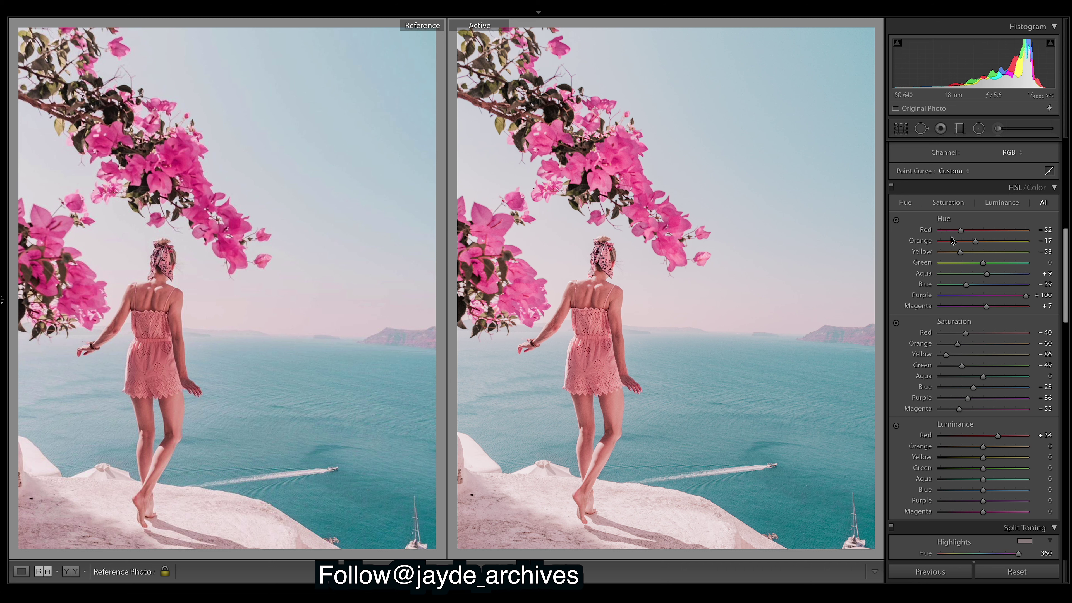
pyautogui.moveTo(1003, 435); pyautogui.dragTo(986, 439)
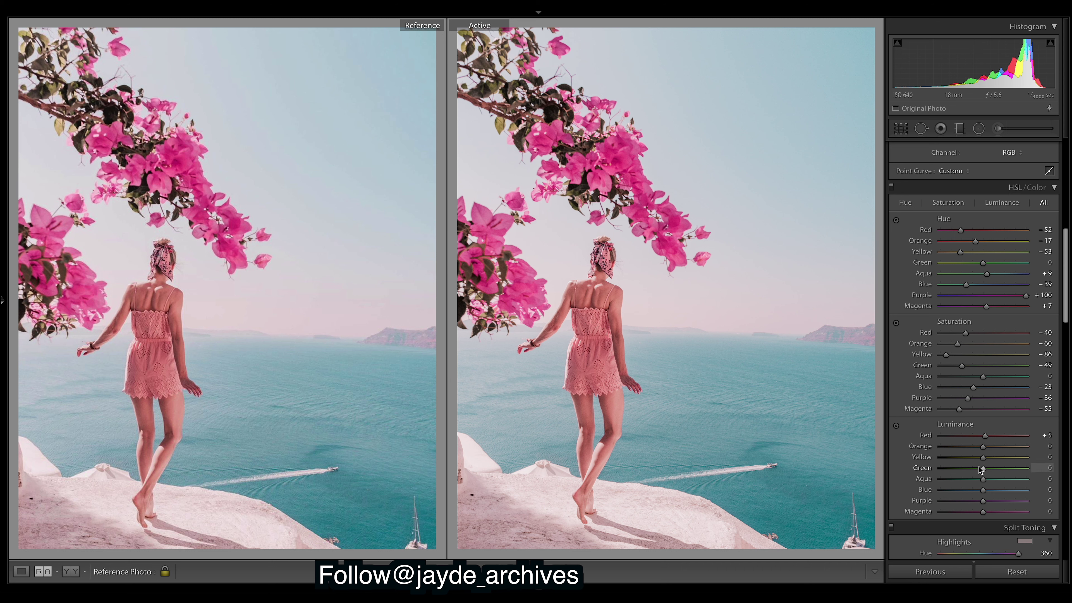
# Step: Try the green luminance at +100, return it to 0, and compare the leaves in the active and reference photos
pyautogui.moveTo(983, 469); pyautogui.dragTo(1026, 468)
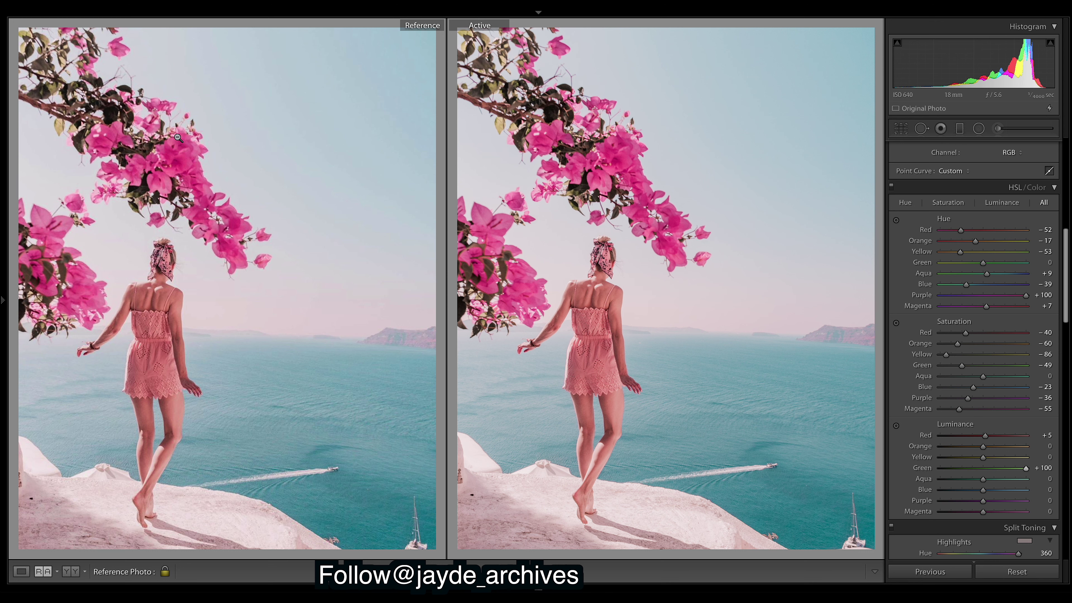
pyautogui.click(61, 131)
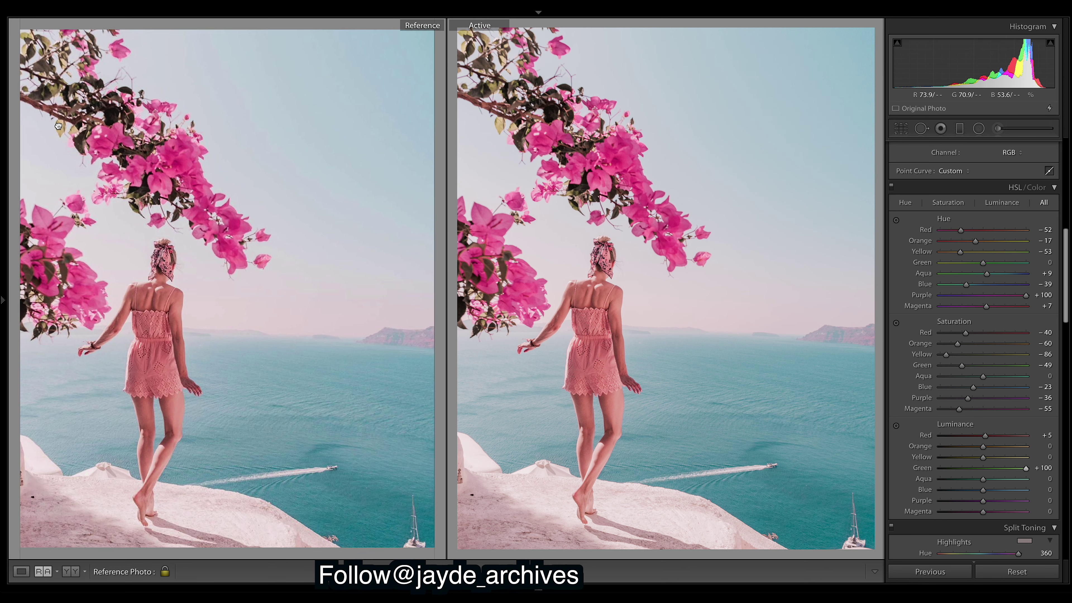
pyautogui.click(91, 159)
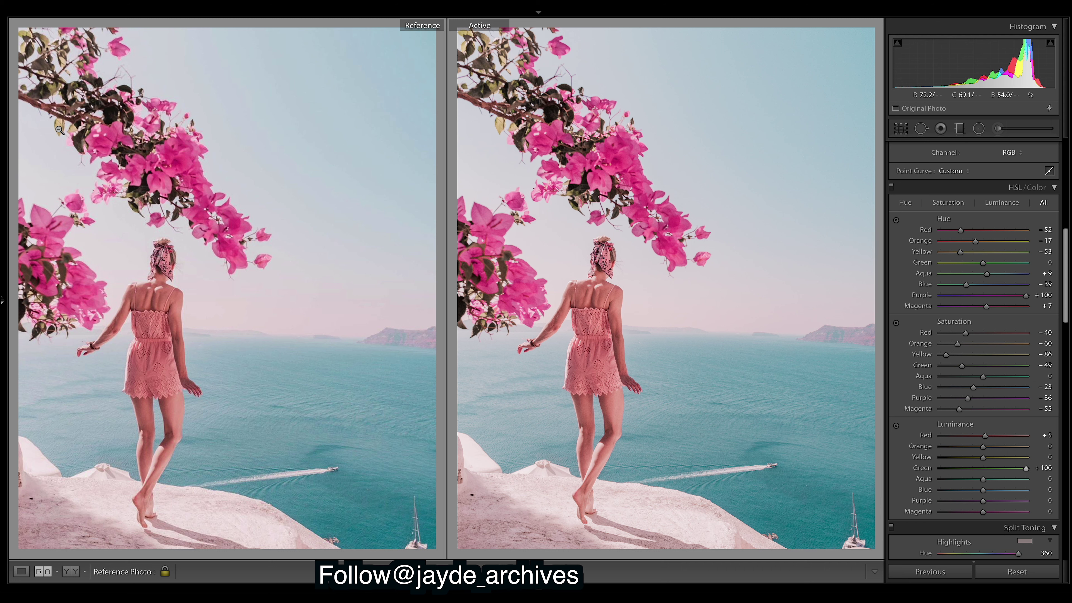
pyautogui.moveTo(1026, 468); pyautogui.dragTo(983, 471)
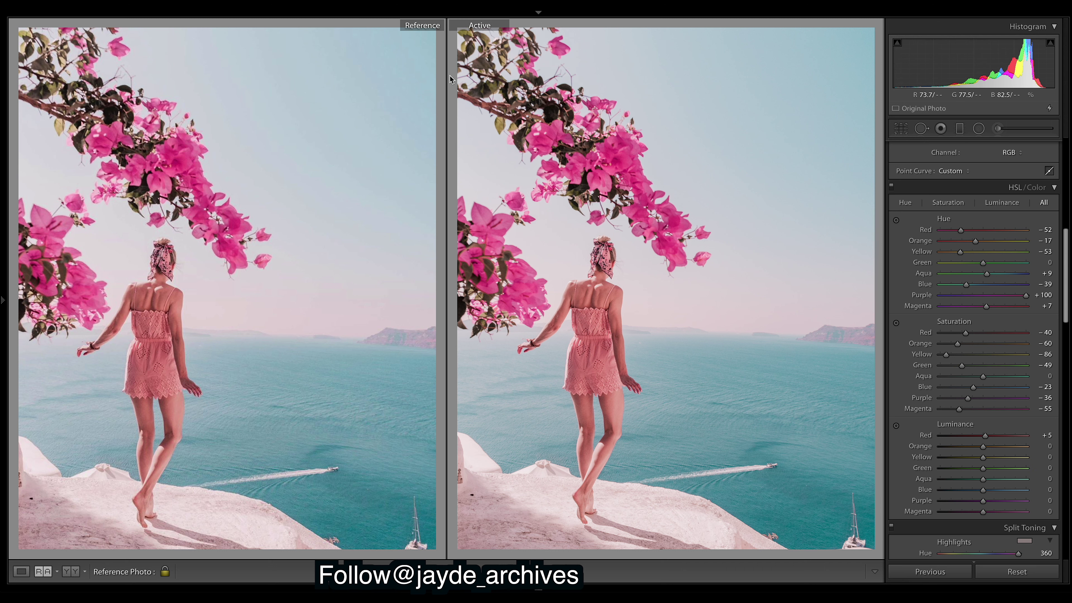
pyautogui.click(502, 129)
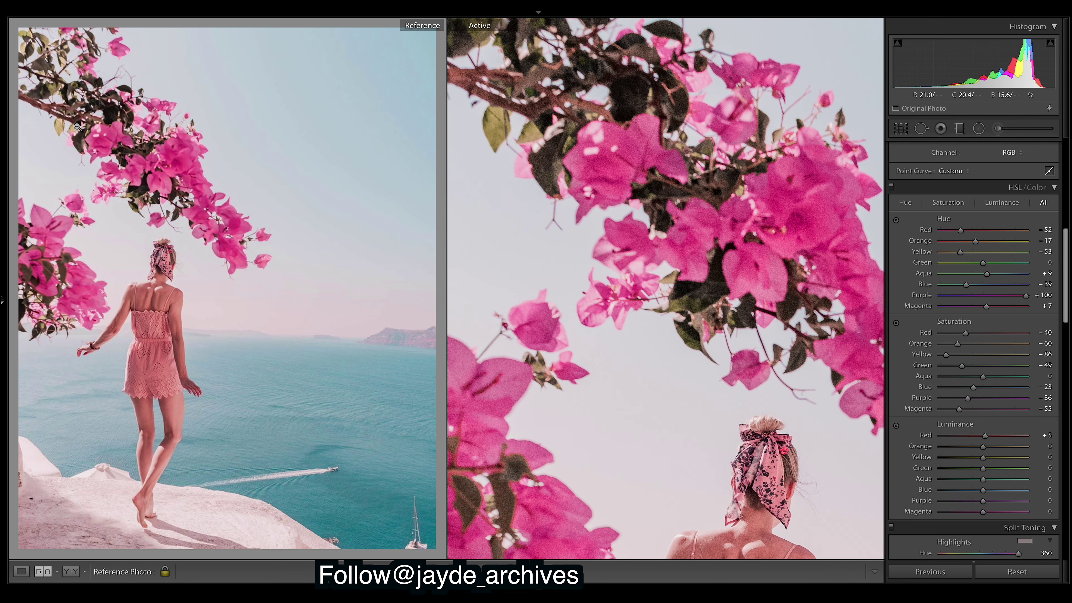
pyautogui.click(264, 152)
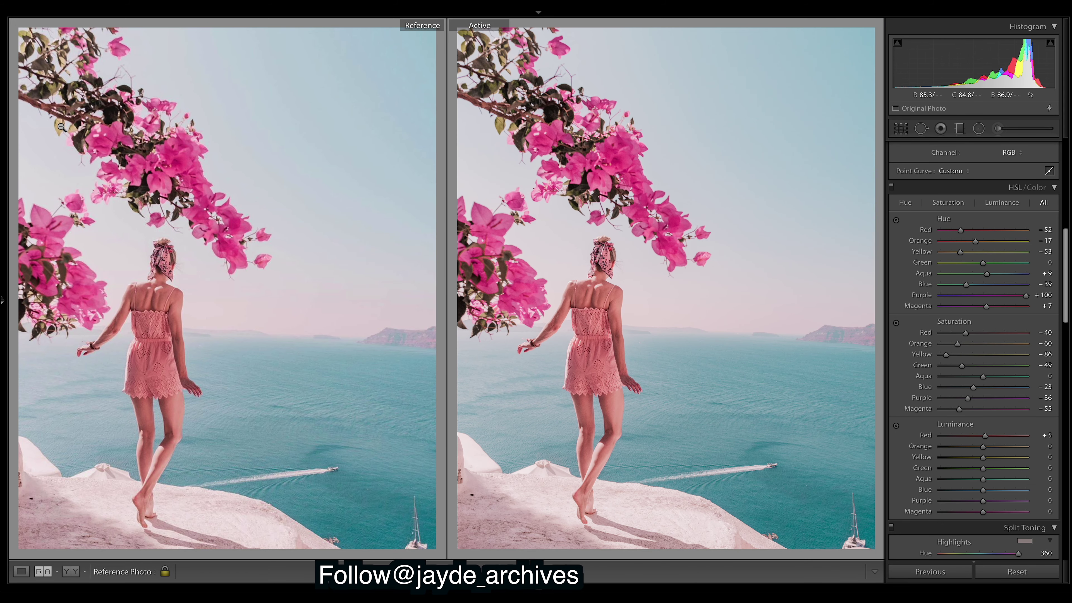
# Step: Set the HSL luminance of green to +83, aqua to +74 and blue to +8
pyautogui.click(1020, 469)
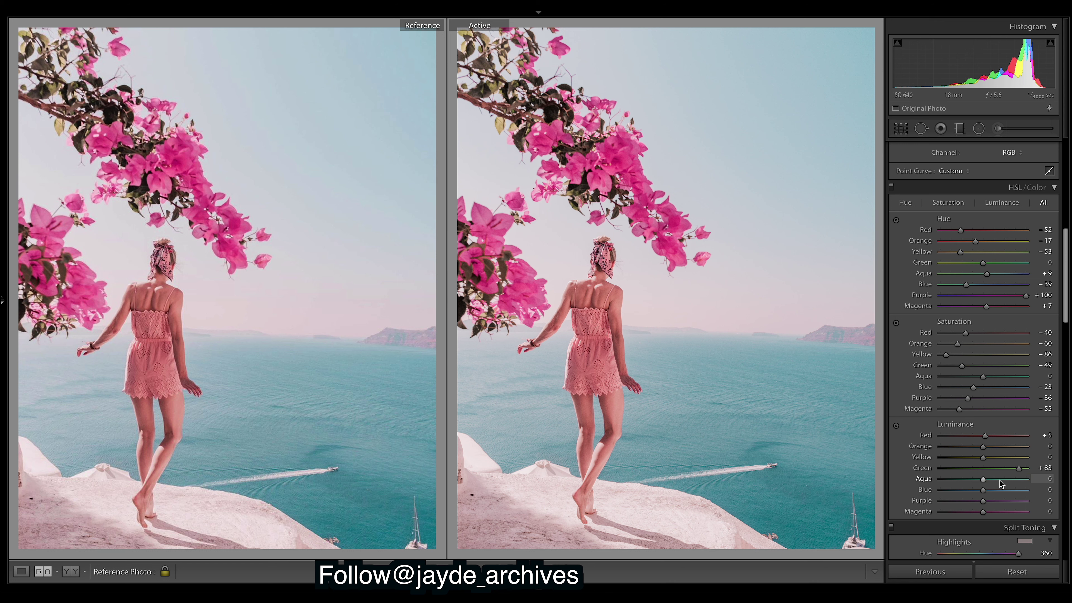
pyautogui.moveTo(999, 481); pyautogui.dragTo(1030, 478)
pyautogui.moveTo(1030, 483); pyautogui.dragTo(950, 482)
pyautogui.hotkey('ctrl', 'z')
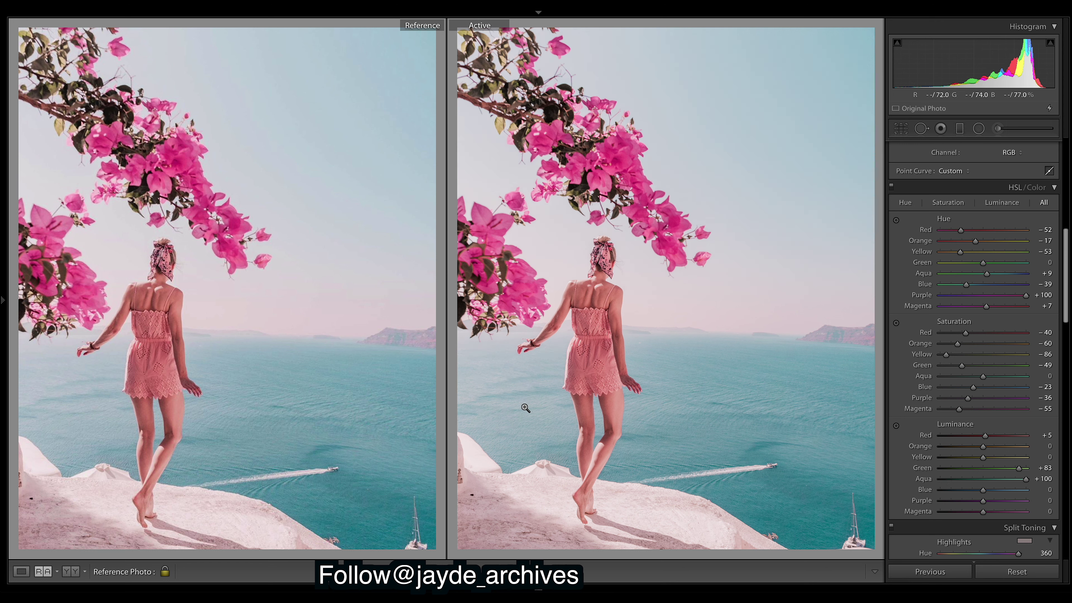
pyautogui.moveTo(1027, 481); pyautogui.dragTo(1004, 474)
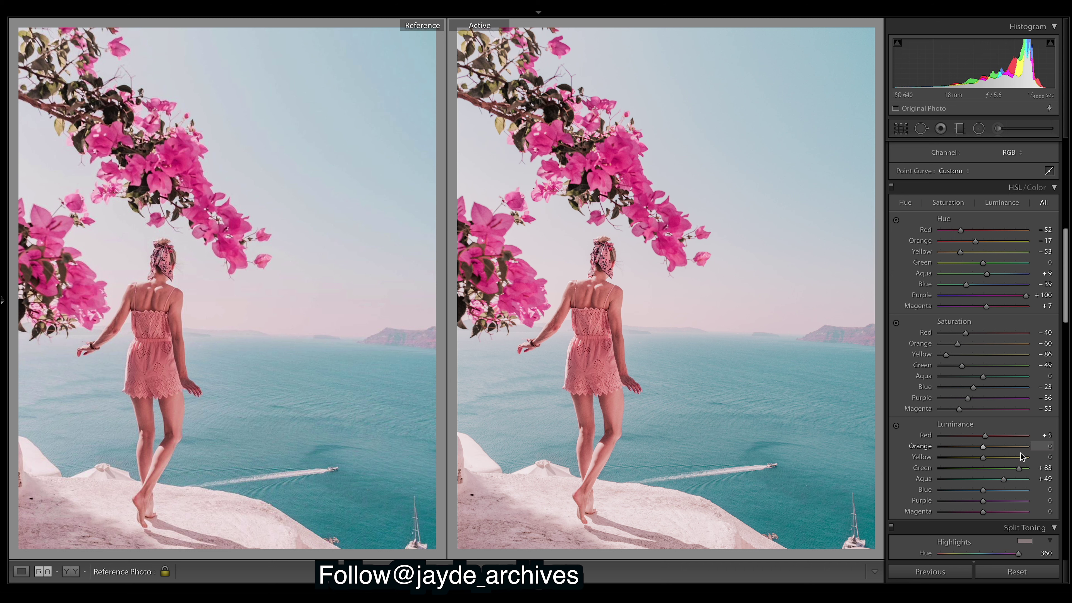
pyautogui.moveTo(1004, 479)
pyautogui.mouseDown()
pyautogui.moveTo(990, 491)
pyautogui.moveTo(1007, 491)
pyautogui.moveTo(992, 487)
pyautogui.mouseUp()
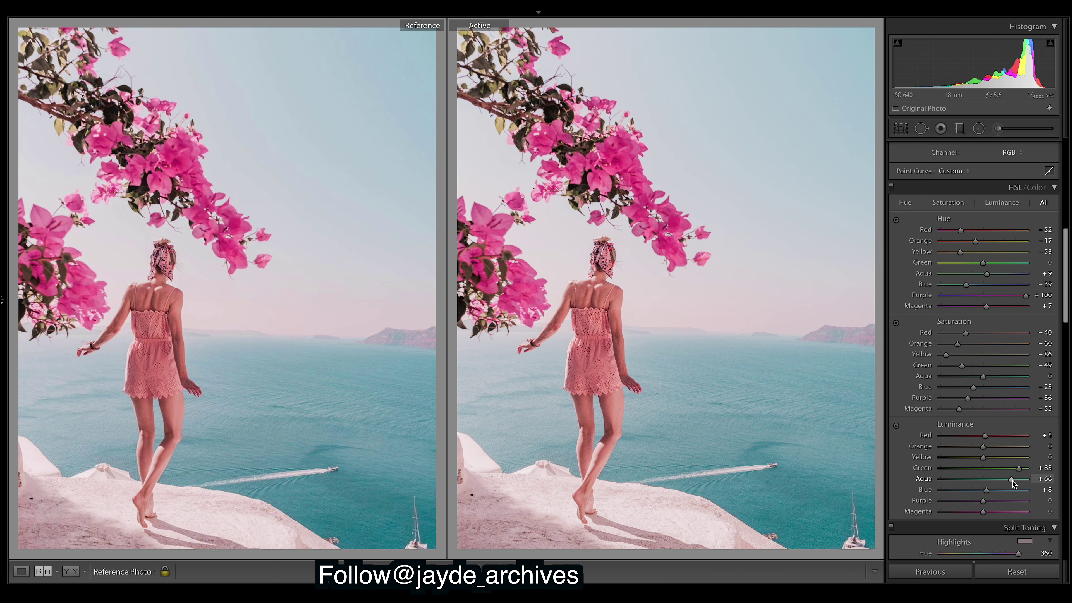
pyautogui.moveTo(1012, 480); pyautogui.dragTo(1014, 480)
# Step: Try both extremes of the purple luminance, settle on +44, and set the magenta luminance to +9
pyautogui.moveTo(997, 505); pyautogui.dragTo(1038, 505)
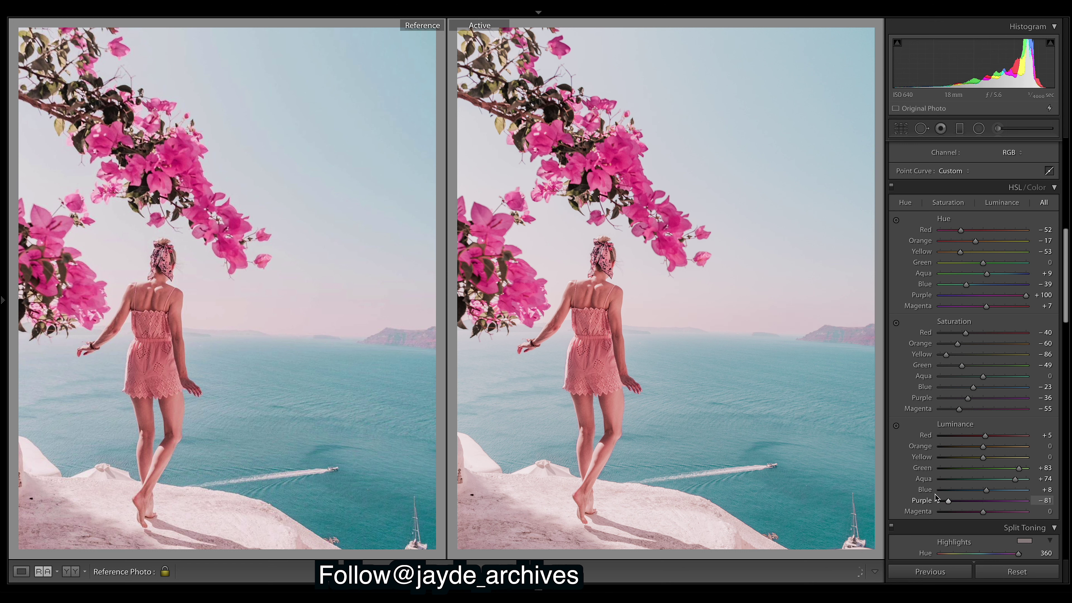
pyautogui.moveTo(1030, 503); pyautogui.dragTo(804, 504)
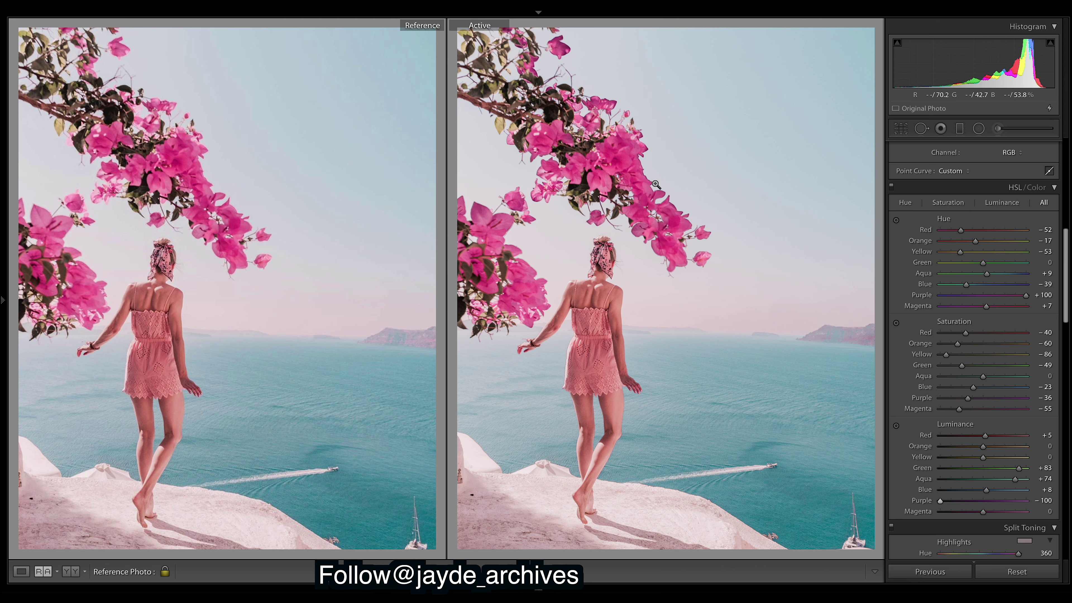
pyautogui.moveTo(992, 501); pyautogui.dragTo(1005, 503)
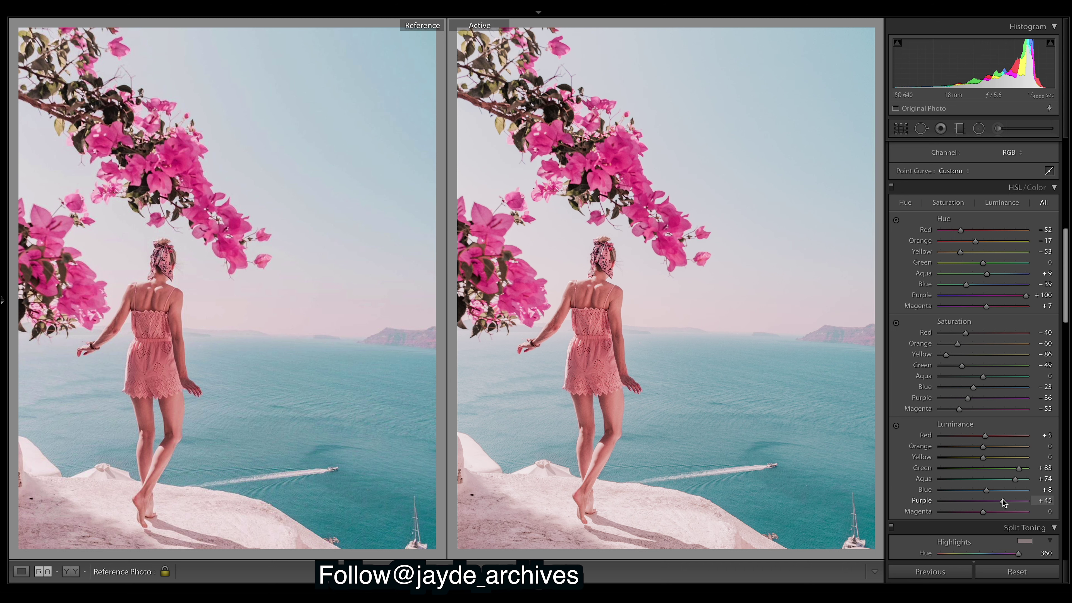
pyautogui.moveTo(1003, 501)
pyautogui.mouseDown()
pyautogui.moveTo(1010, 512)
pyautogui.moveTo(979, 505)
pyautogui.moveTo(987, 508)
pyautogui.mouseUp()
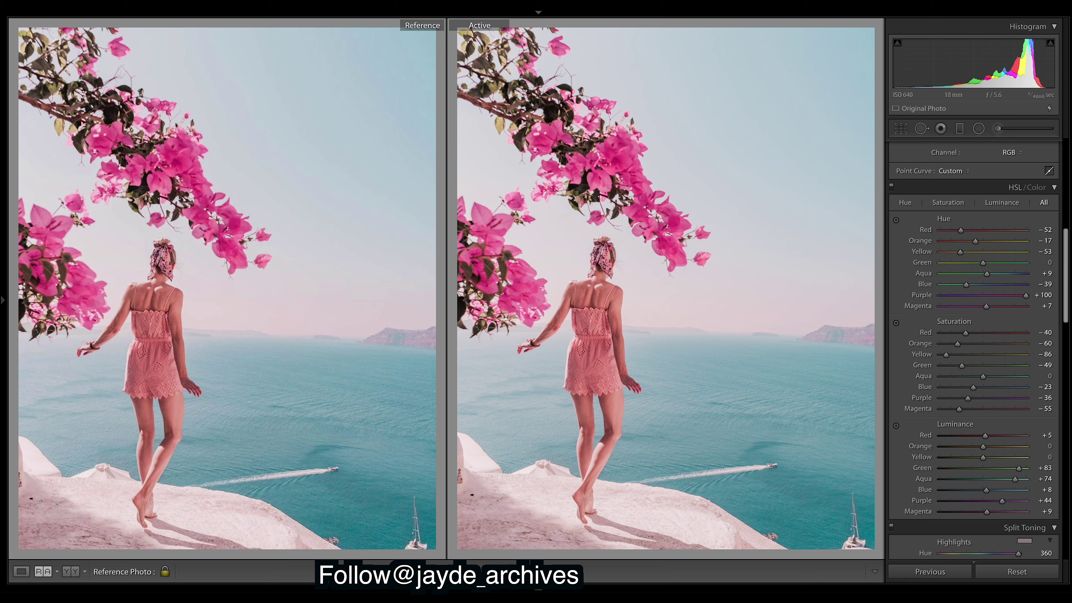
# Step: Set the sharpening amount to 25 and luminance noise reduction to 12, and compare the photo with the detail adjustments off and on
pyautogui.scroll(-15, 971, 312)
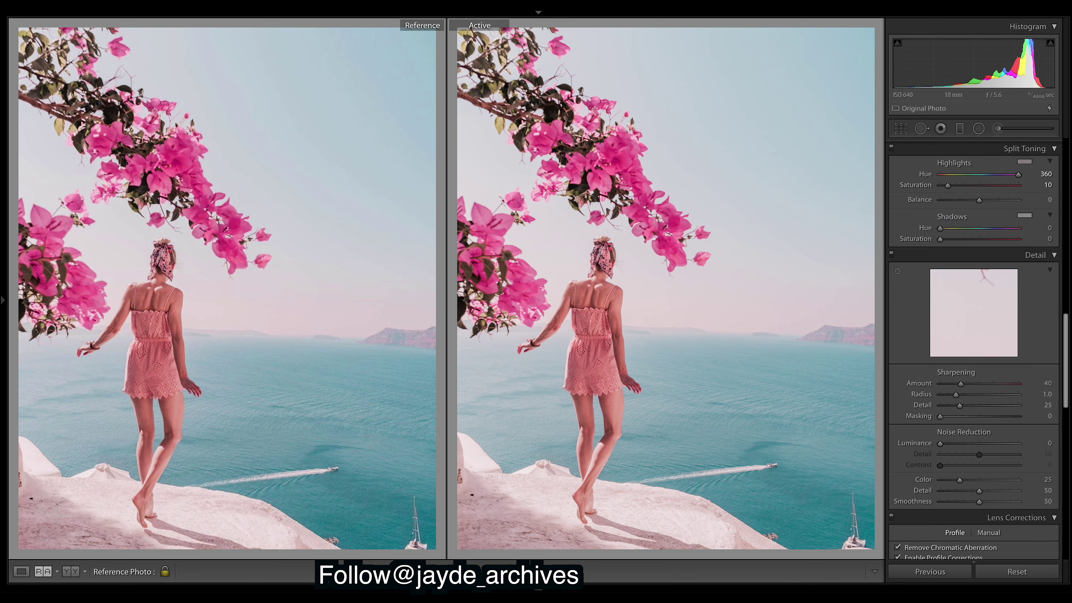
pyautogui.moveTo(961, 301); pyautogui.dragTo(954, 301)
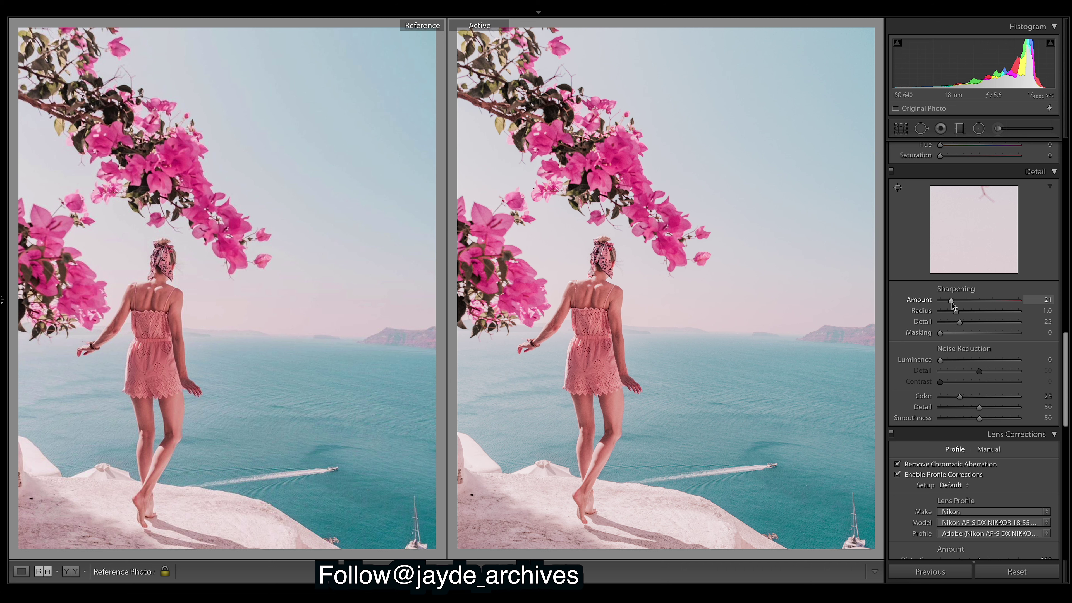
pyautogui.moveTo(952, 303); pyautogui.dragTo(954, 302)
pyautogui.click(945, 360)
pyautogui.moveTo(948, 362); pyautogui.dragTo(960, 360)
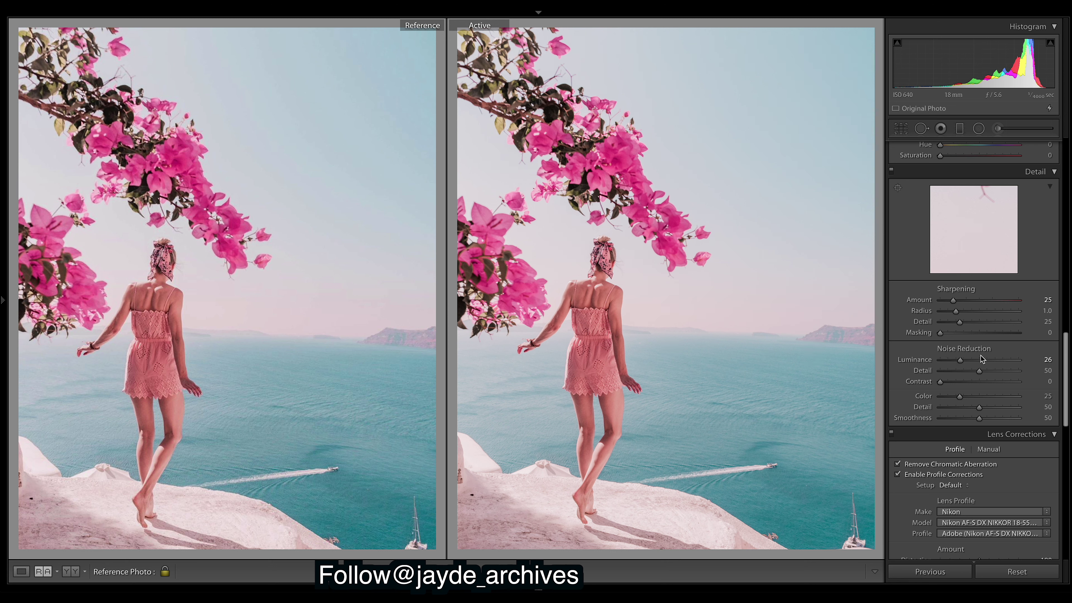
pyautogui.moveTo(948, 362); pyautogui.dragTo(950, 363)
pyautogui.click(891, 173)
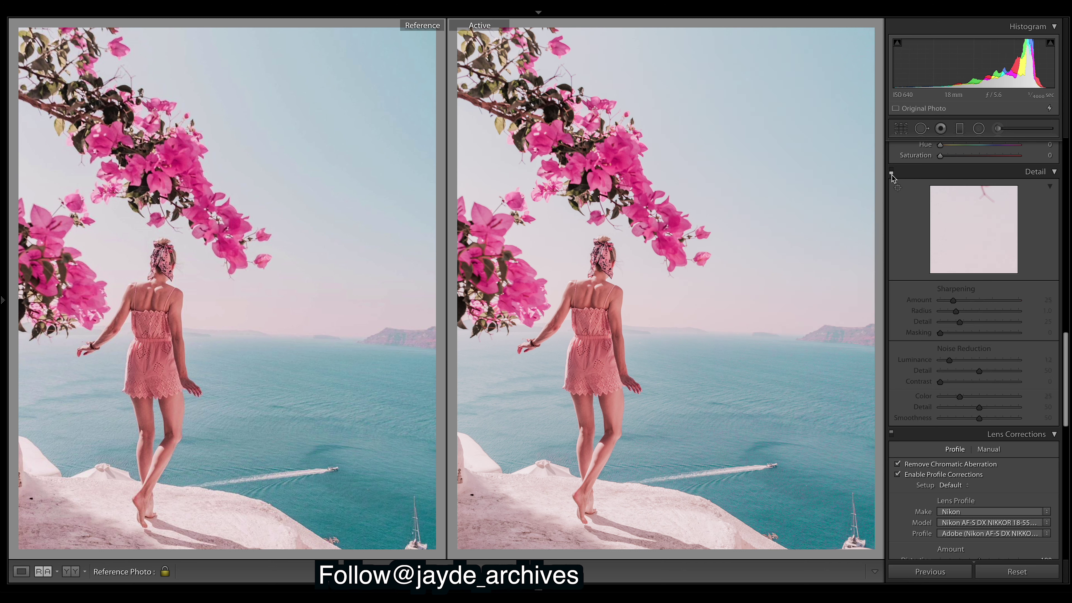
pyautogui.click(892, 174)
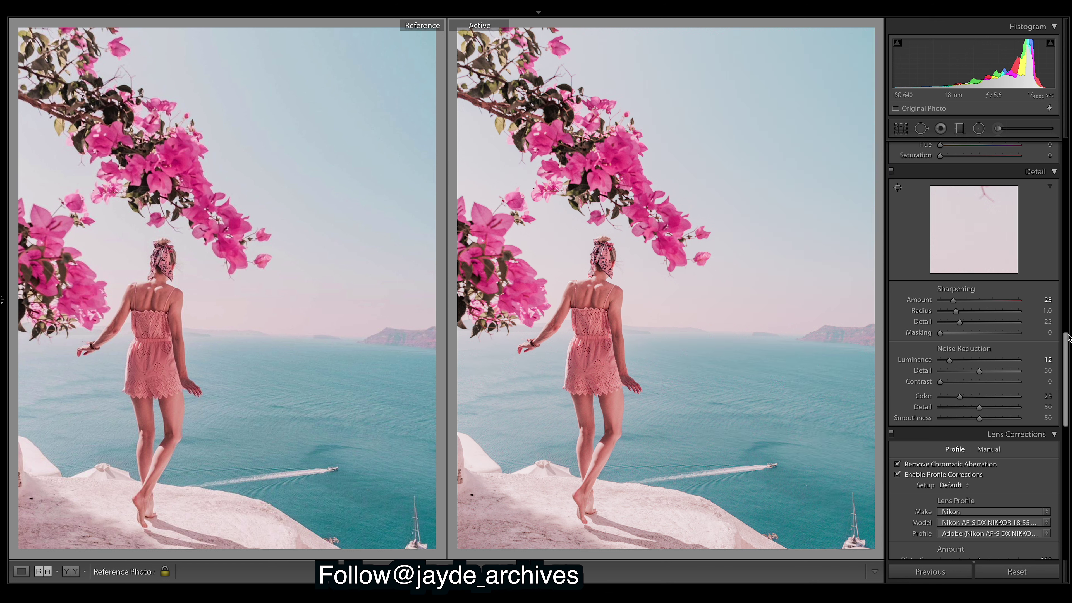
# Step: Try the highlights at -5 and the whites at +6, and undo both changes
pyautogui.scroll(-2, 1068, 350)
pyautogui.moveTo(1066, 357); pyautogui.dragTo(1070, 478)
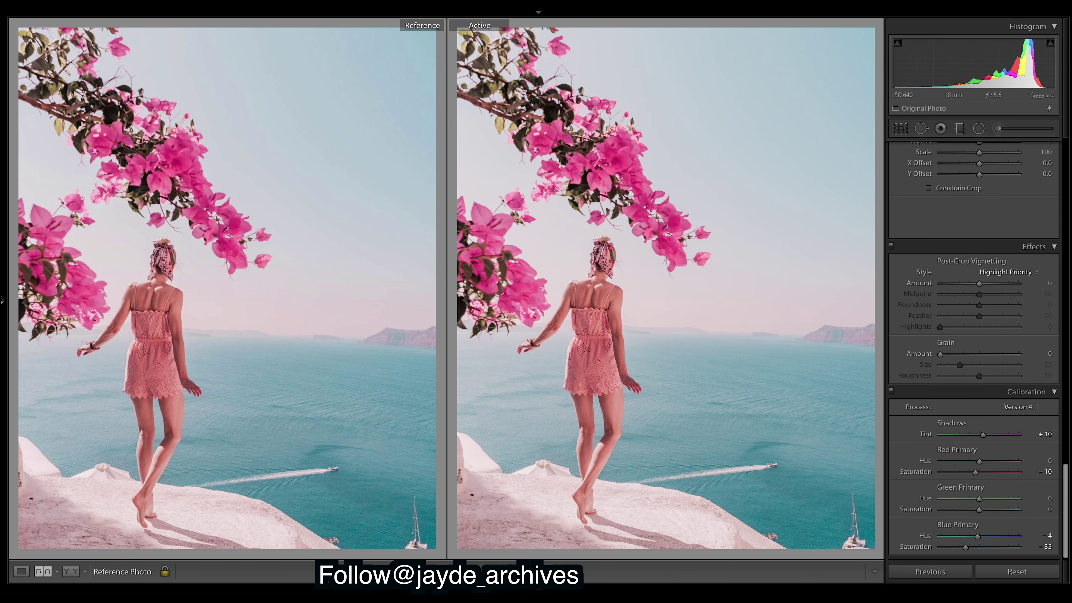
pyautogui.moveTo(1069, 478); pyautogui.dragTo(1062, 256)
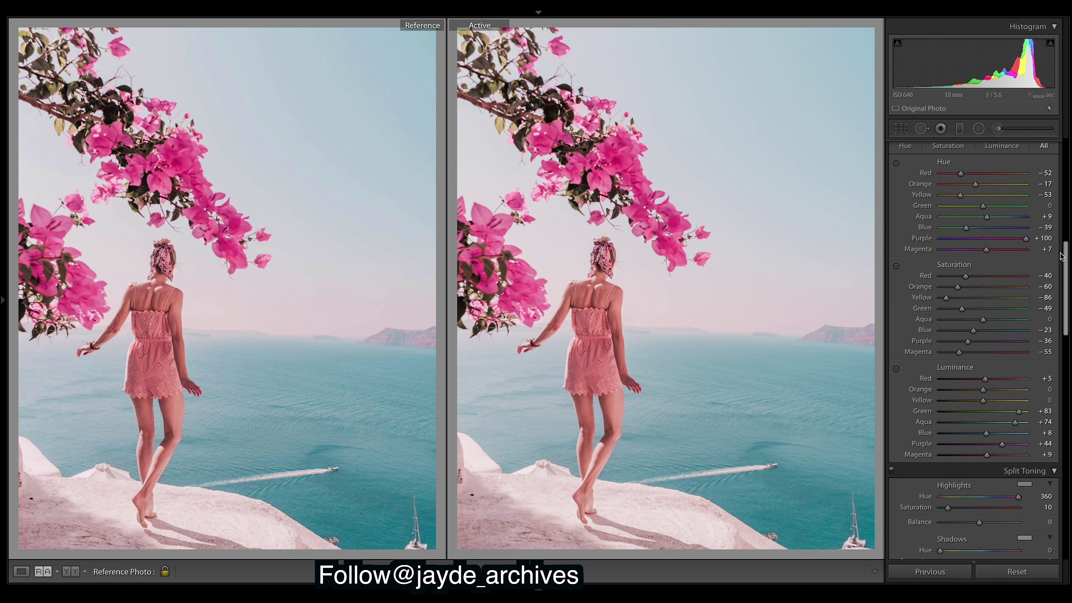
pyautogui.moveTo(1062, 257); pyautogui.dragTo(1063, 141)
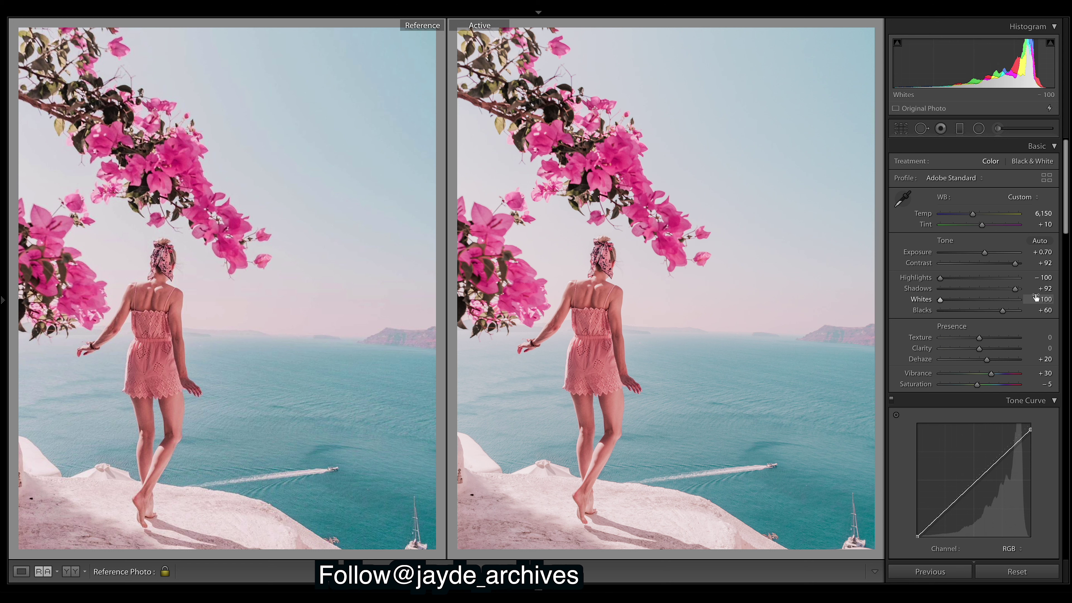
pyautogui.click(978, 278)
pyautogui.click(983, 300)
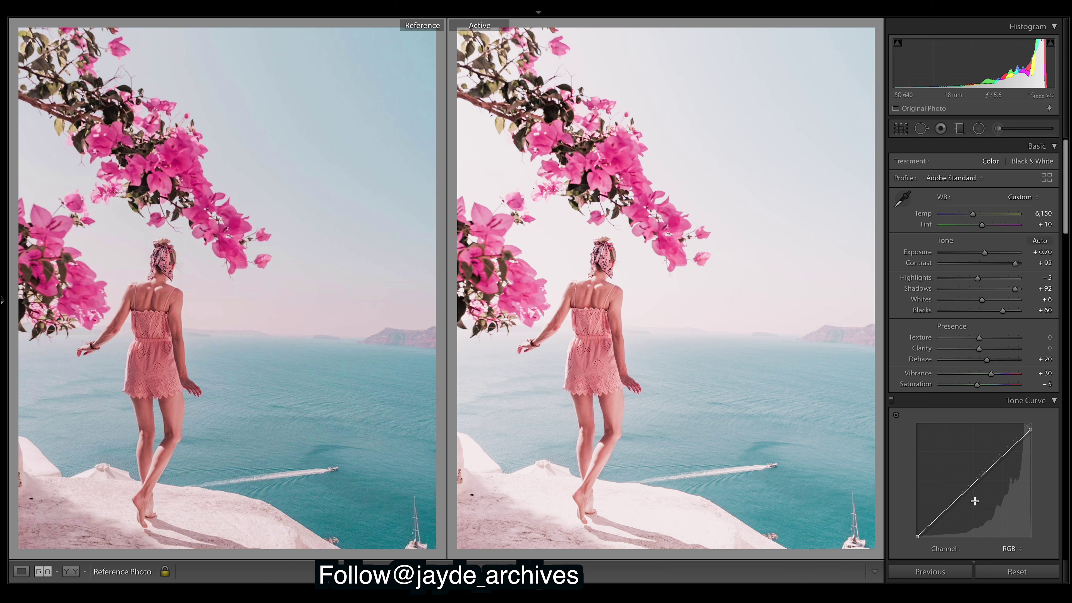
pyautogui.hotkey('ctrl', 'z')
pyautogui.hotkey('ctrl', 'z')
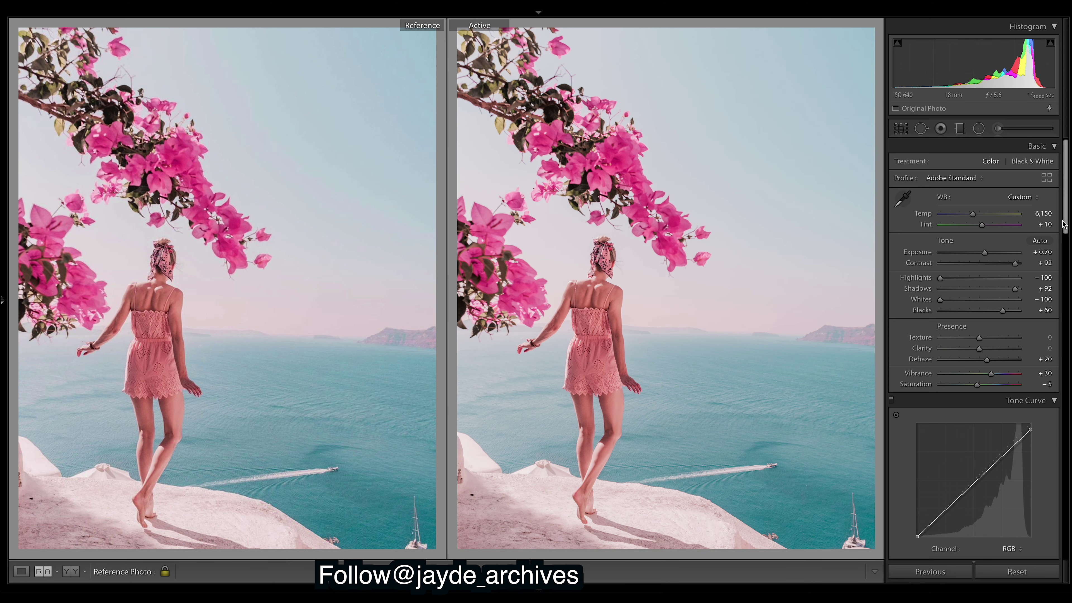
# Step: Try the blacks at -3 and undo the change
pyautogui.scroll(-3, 1066, 235)
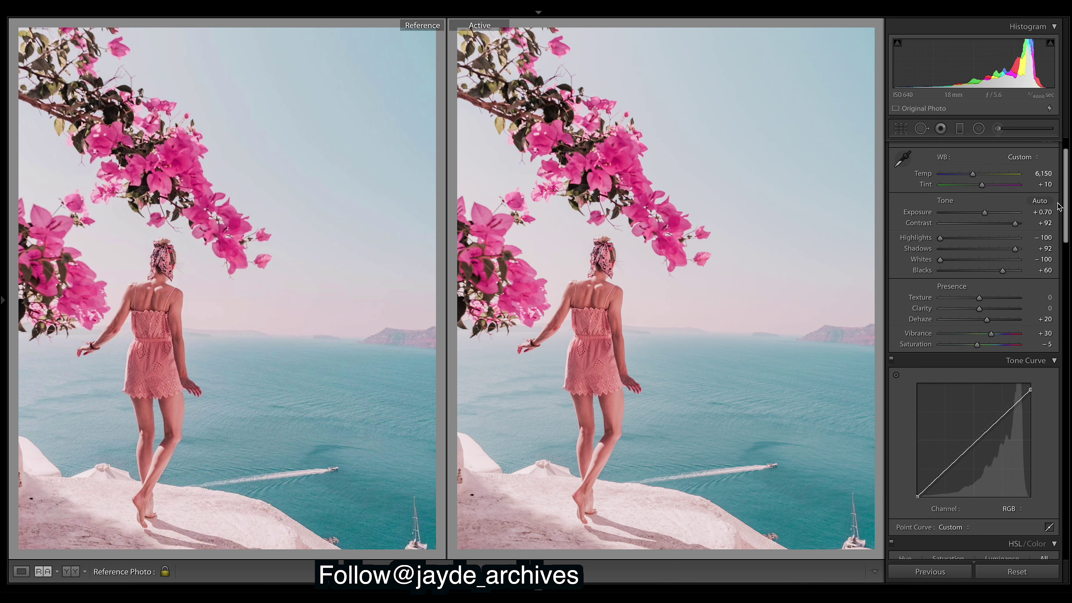
pyautogui.scroll(-2, 1062, 207)
pyautogui.moveTo(1002, 243); pyautogui.dragTo(978, 243)
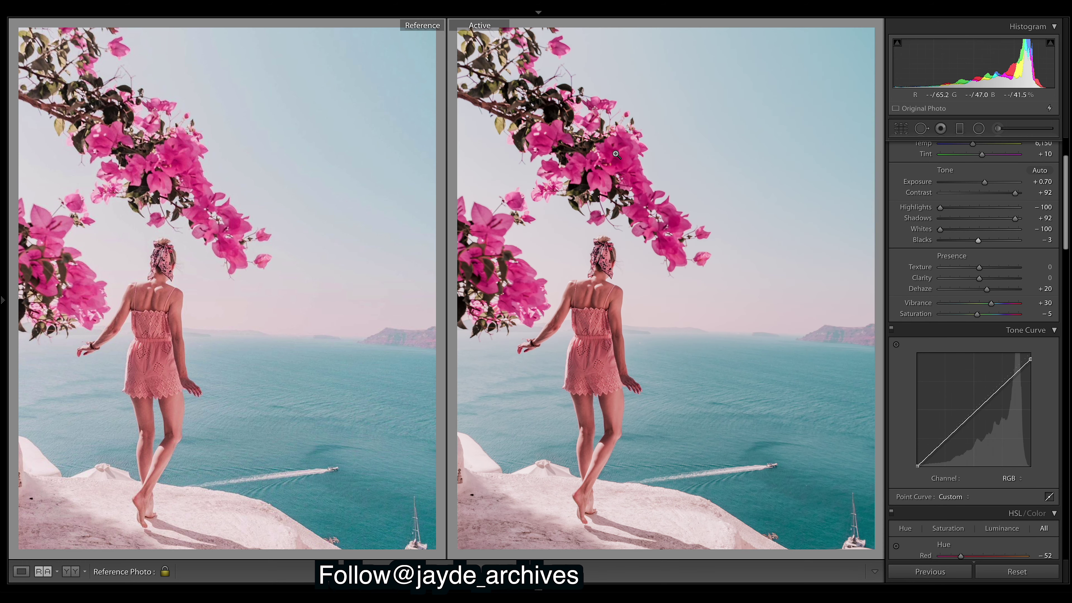
pyautogui.hotkey('ctrl', 'z')
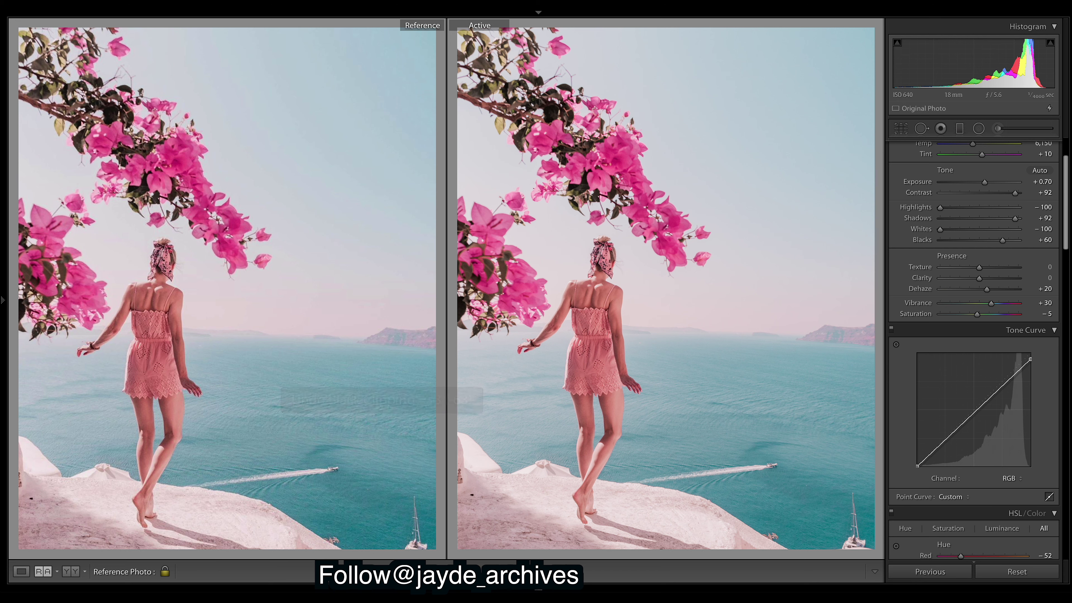
# Step: Look at the green channel's tone curve, try raising the RGB curve's white point to a linear curve, and undo the change
pyautogui.scroll(-3, 1071, 231)
pyautogui.scroll(-2, 1071, 231)
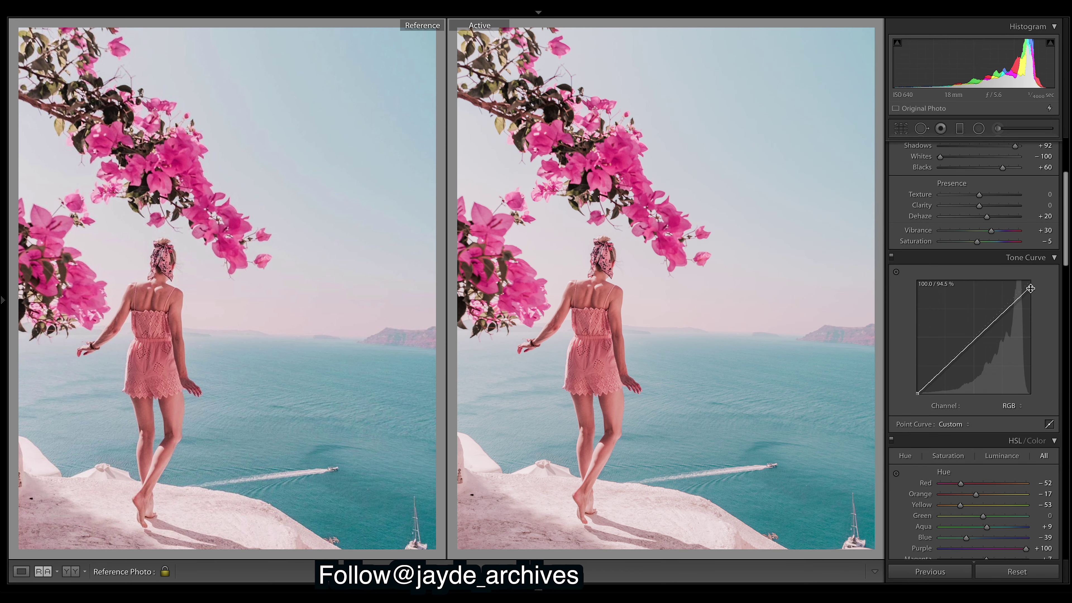
pyautogui.click(1028, 406)
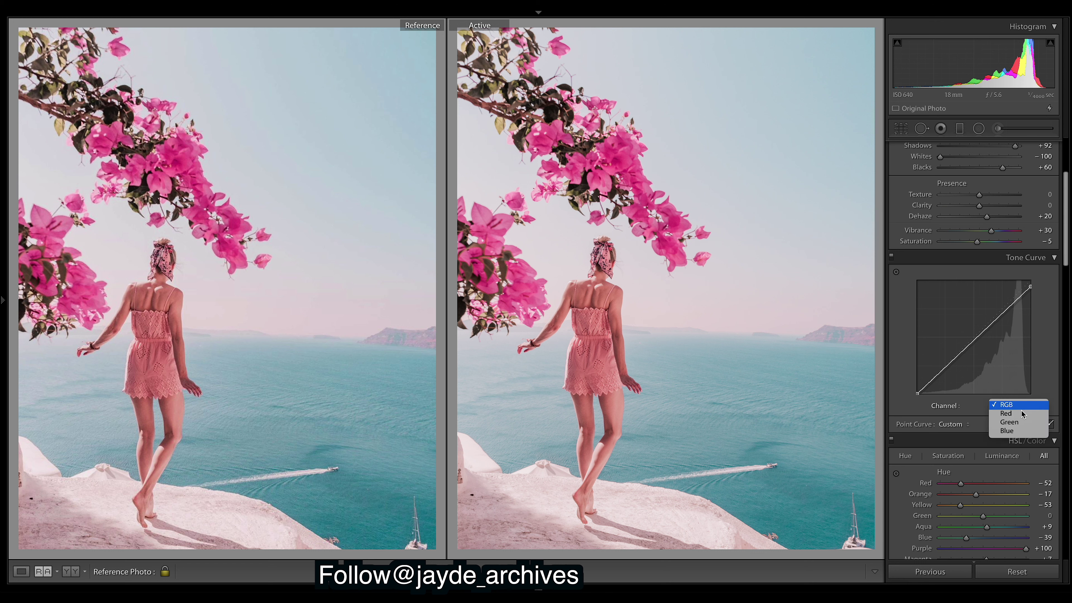
pyautogui.click(1022, 425)
pyautogui.click(1023, 406)
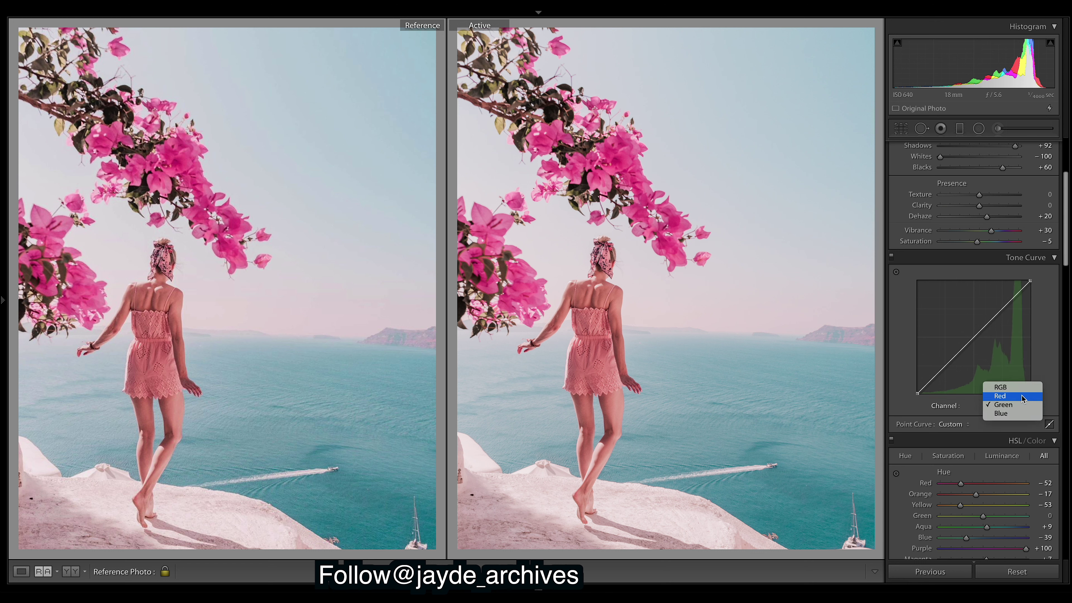
pyautogui.click(1022, 387)
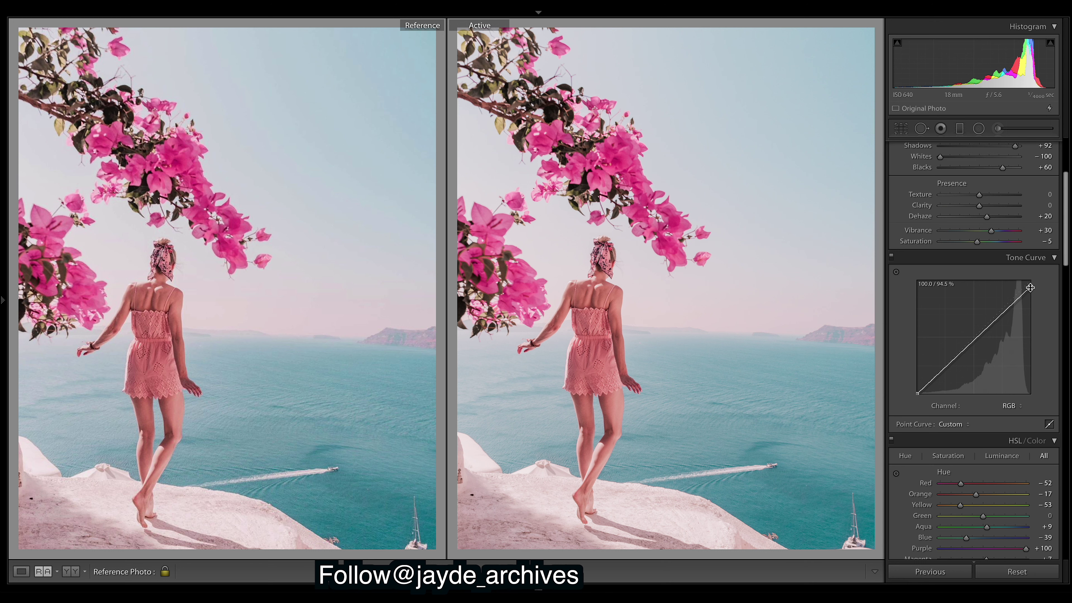
pyautogui.moveTo(1030, 287); pyautogui.dragTo(1031, 281)
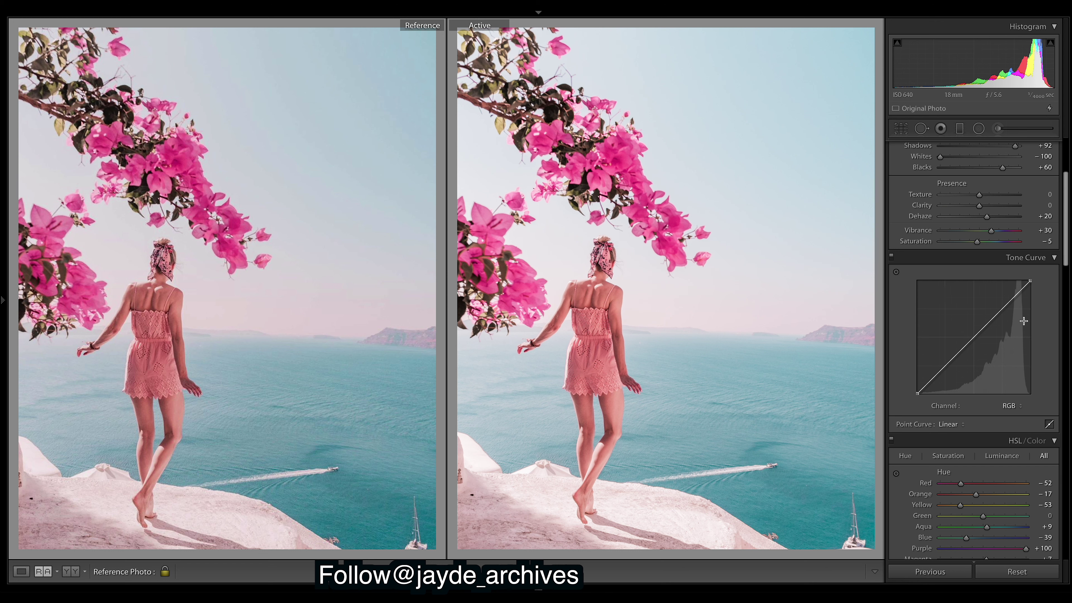
pyautogui.hotkey('ctrl', 'z')
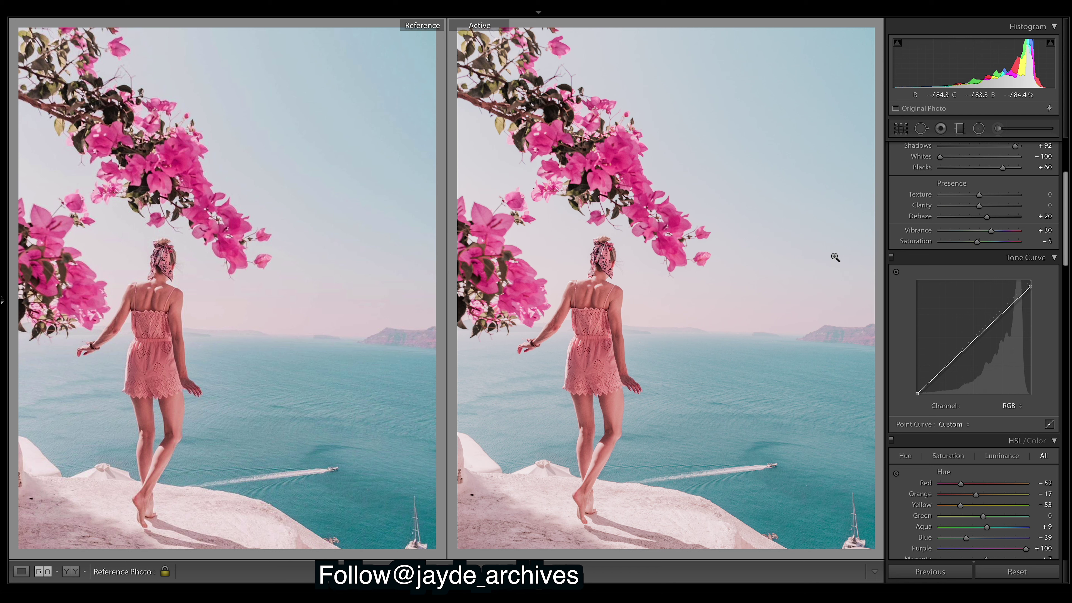
# Step: Review the HSL and split toning settings, try a higher HSL red hue, and undo the change
pyautogui.moveTo(1068, 202); pyautogui.dragTo(1066, 247)
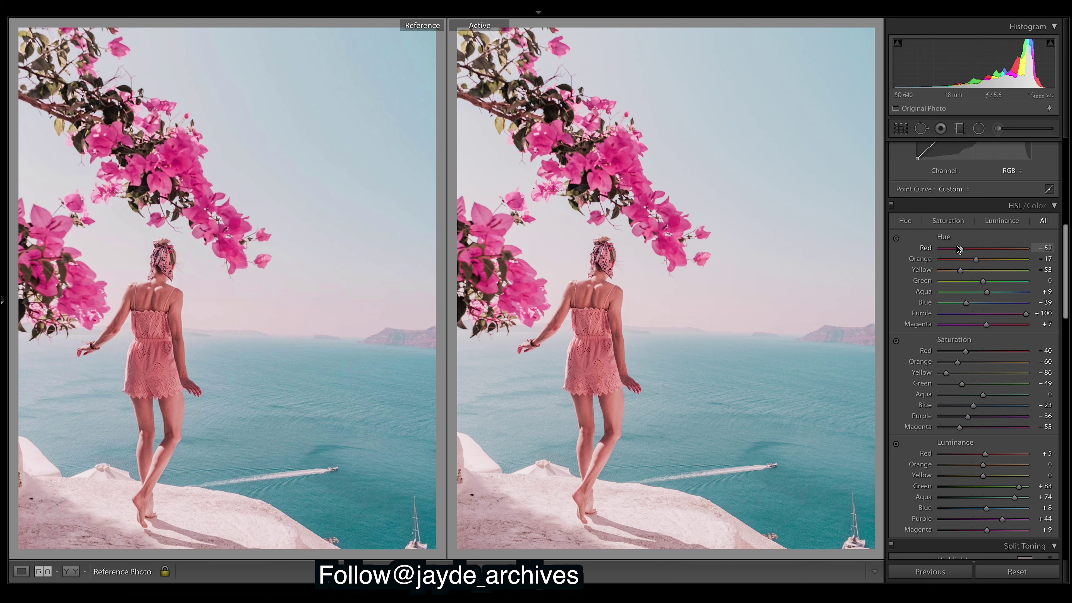
pyautogui.moveTo(1066, 248); pyautogui.dragTo(1066, 323)
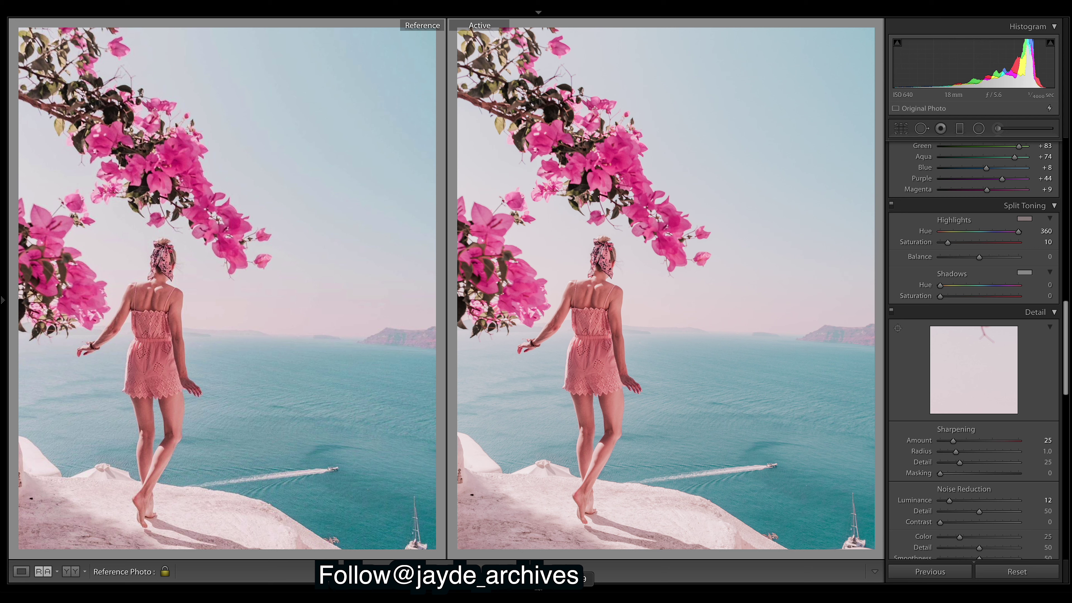
pyautogui.moveTo(1067, 349); pyautogui.dragTo(1071, 253)
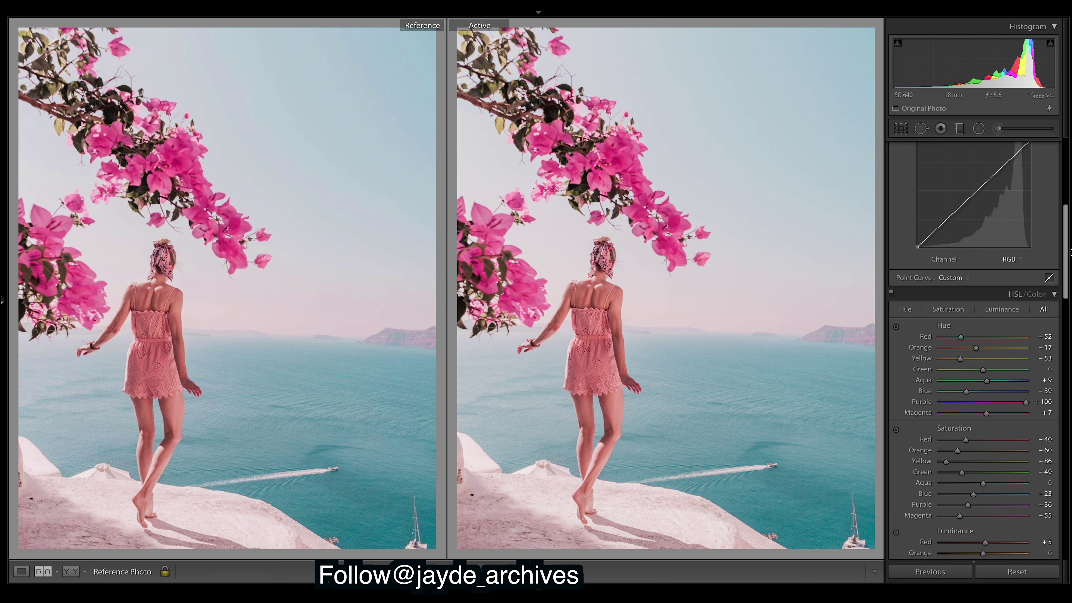
pyautogui.scroll(-1, 915, 329)
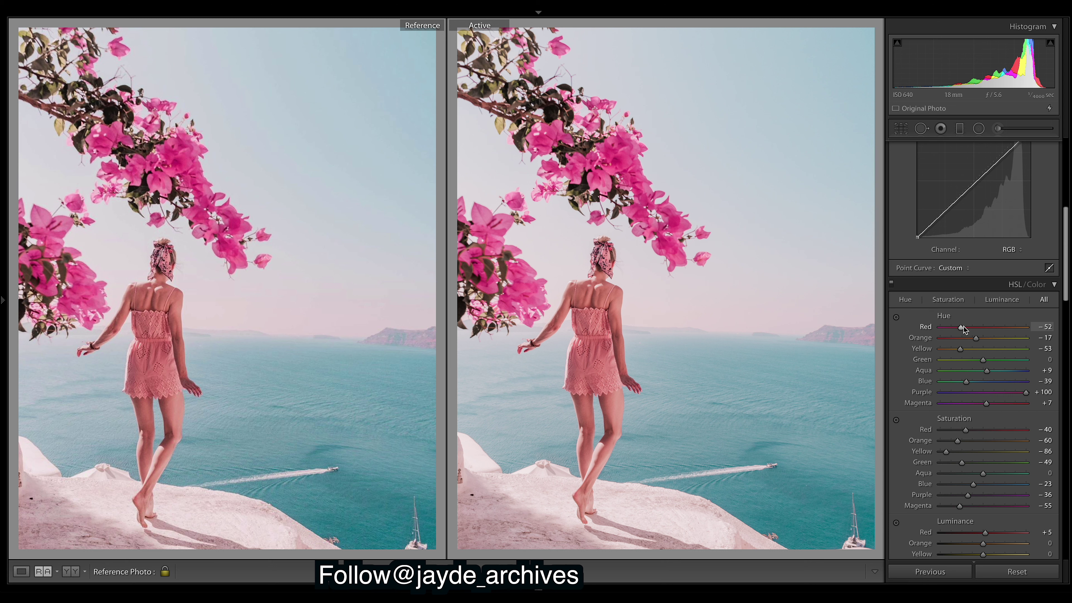
pyautogui.moveTo(964, 330); pyautogui.dragTo(988, 328)
pyautogui.hotkey('ctrl', 'z')
# Step: Try the calibration shadows tint at 0 and undo the change
pyautogui.moveTo(1065, 230); pyautogui.dragTo(1068, 485)
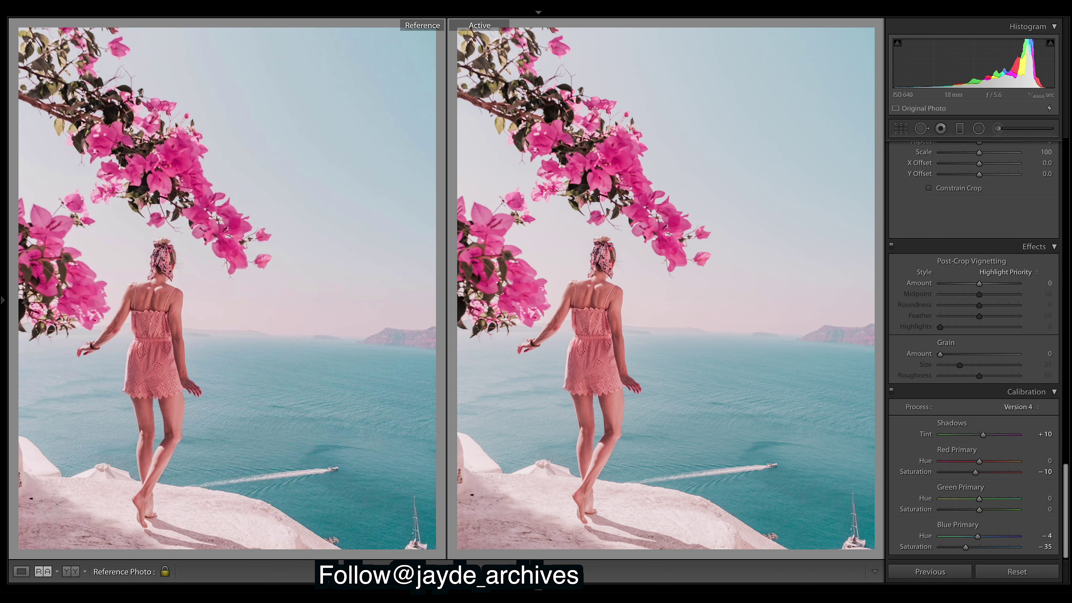
pyautogui.doubleClick(985, 436)
pyautogui.hotkey('ctrl', 'z')
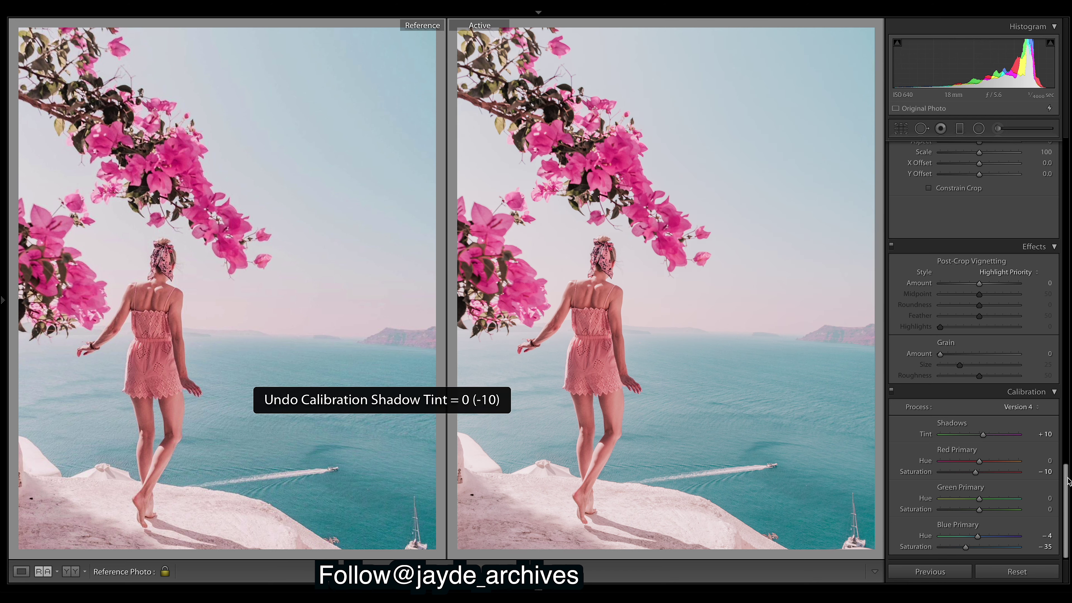
# Step: Try the shadows at -50 and undo it, and reset all develop settings of the active photo and undo the reset
pyautogui.scroll(15, 1033, 143)
pyautogui.scroll(5, 1033, 142)
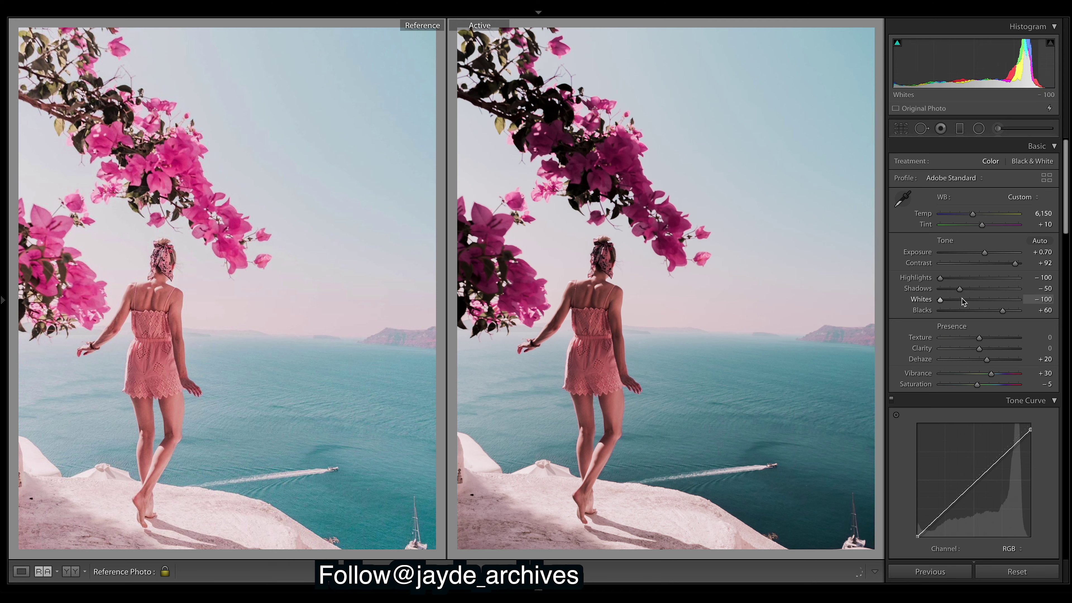
pyautogui.hotkey('ctrl', 'z')
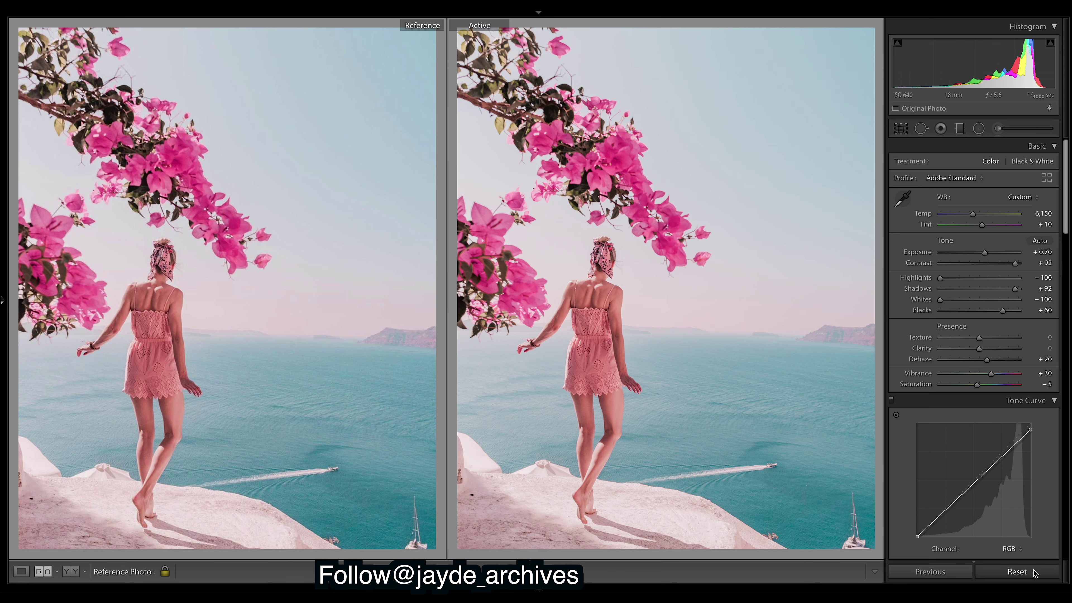
pyautogui.click(1017, 572)
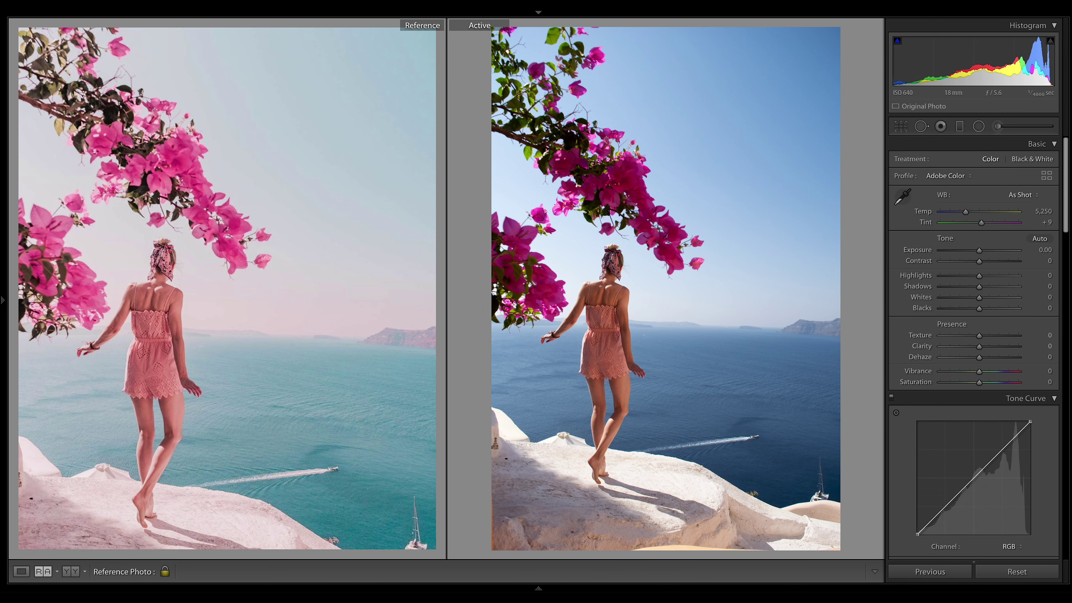
pyautogui.hotkey('ctrl', 'z')
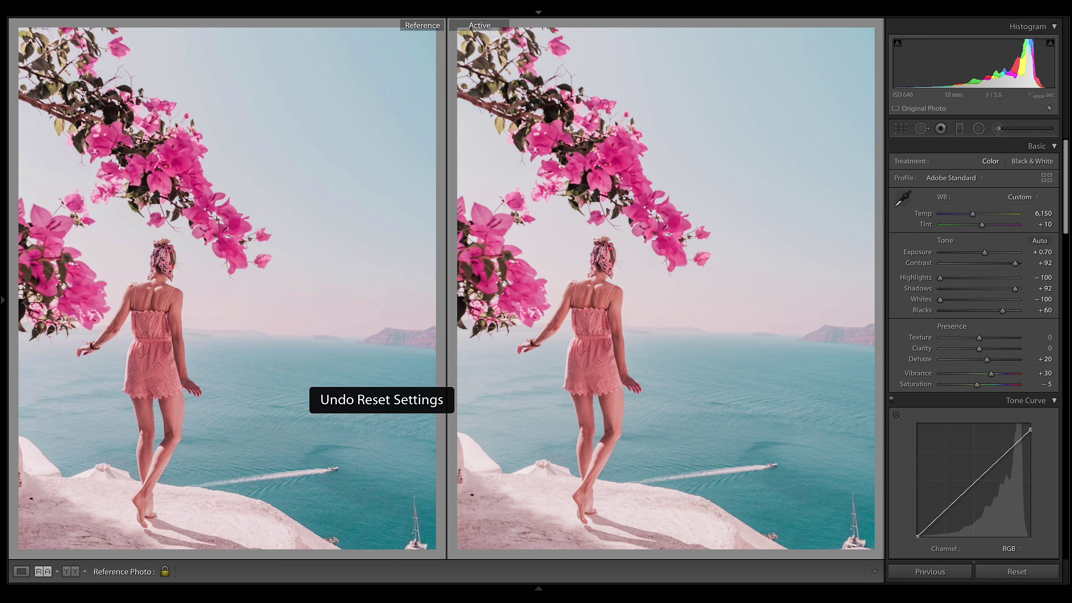